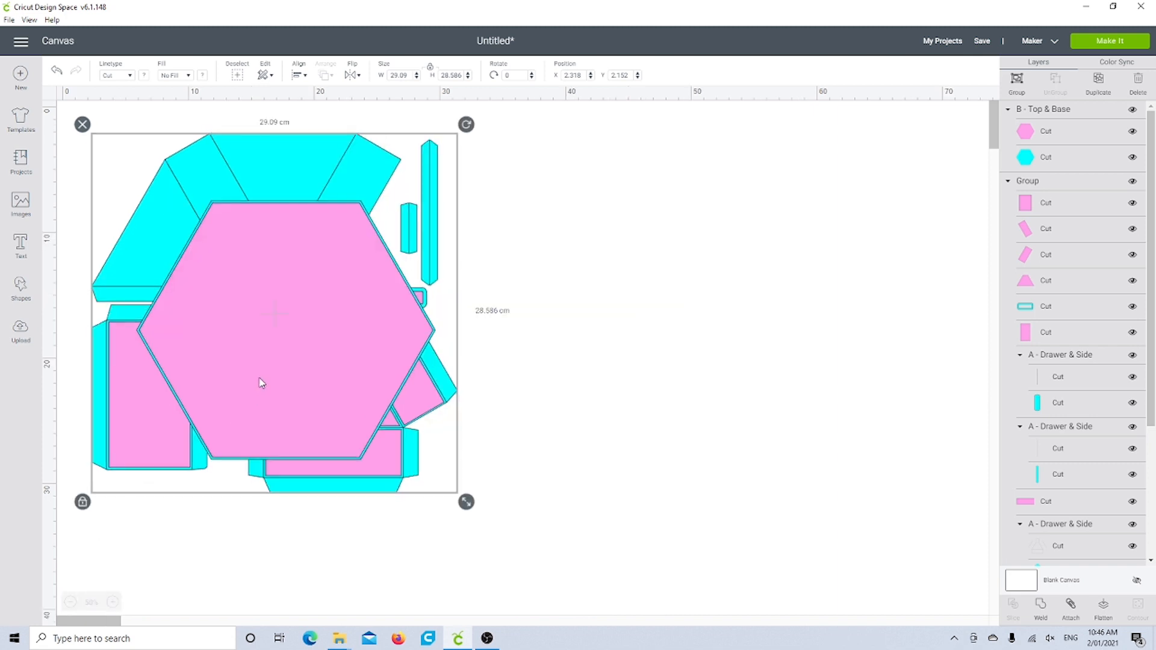
Step: Move the hexagonal top and base clear of the other shapes, and ungroup the remaining drawer and side pieces
{"action": "left_click", "coordinate": [572, 364]}
{"action": "left_click_drag", "start_coordinate": [302, 337], "coordinate": [713, 283]}
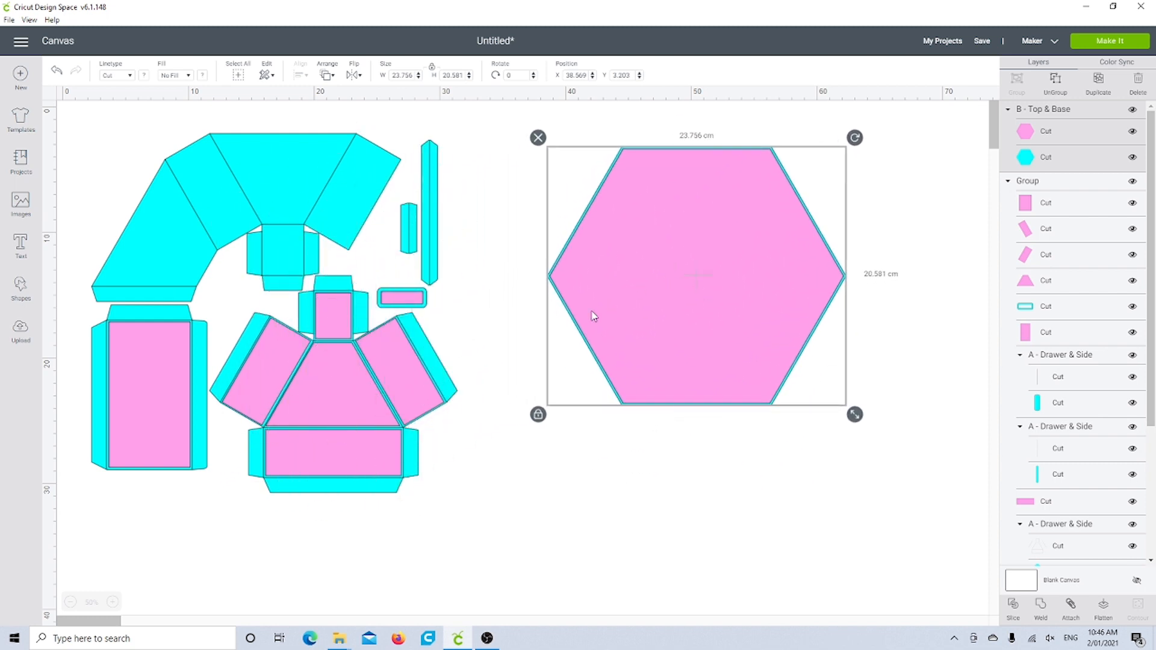
{"action": "left_click", "coordinate": [370, 405]}
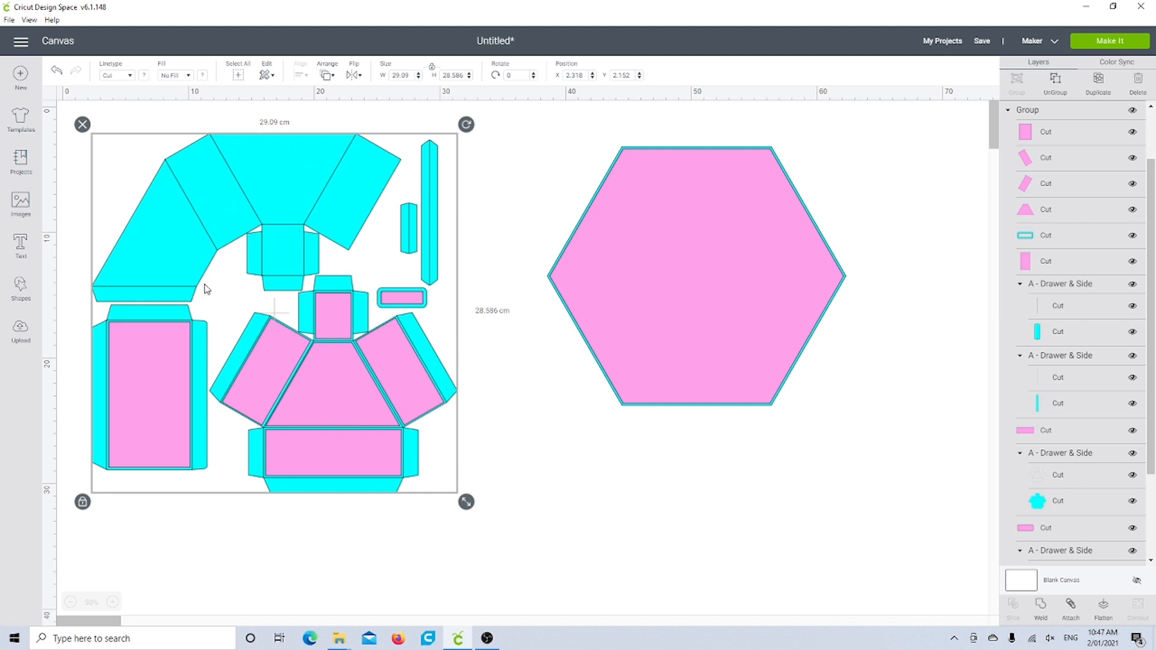
{"action": "left_click", "coordinate": [1056, 82]}
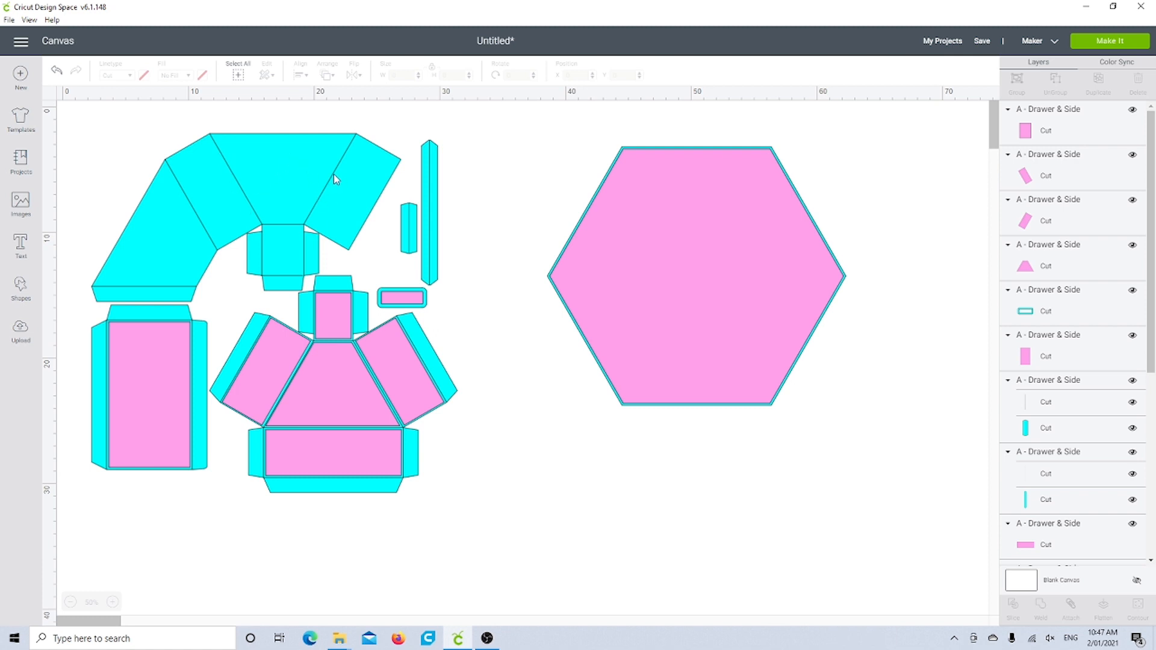
Step: Change the fold lines of the large arched cyan side piece to Score and attach them to its cut outline
{"action": "left_click", "coordinate": [289, 164]}
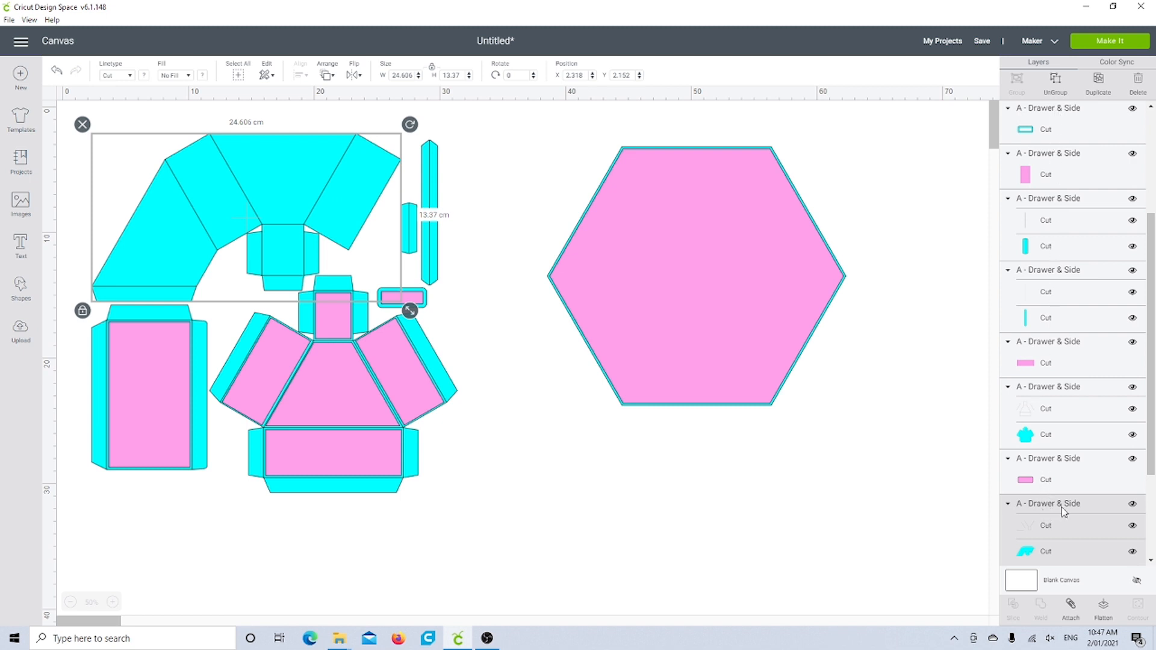
{"action": "scroll", "coordinate": [1054, 523], "scroll_direction": "down", "scroll_amount": 3}
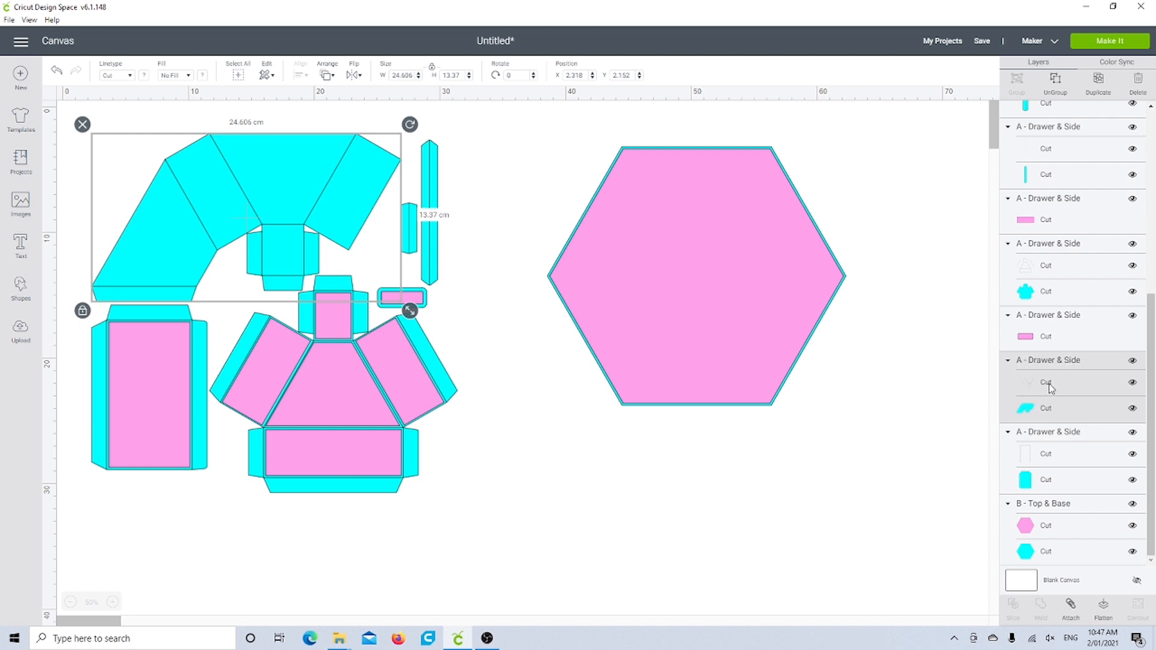
{"action": "left_click", "coordinate": [1048, 384]}
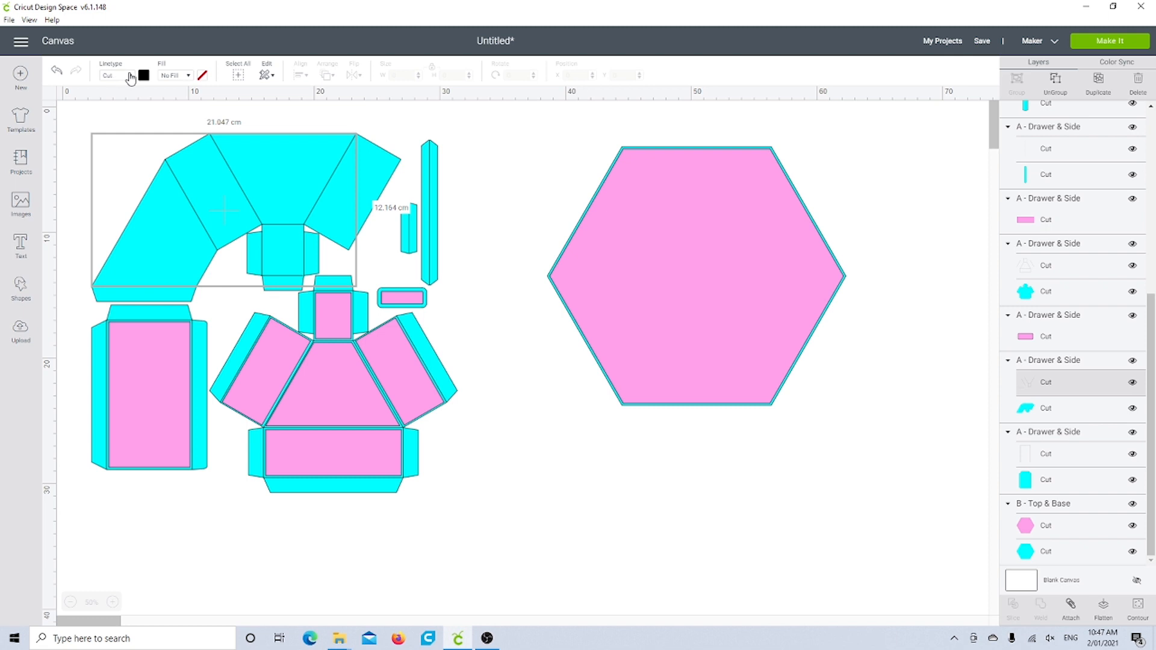
{"action": "left_click", "coordinate": [132, 77]}
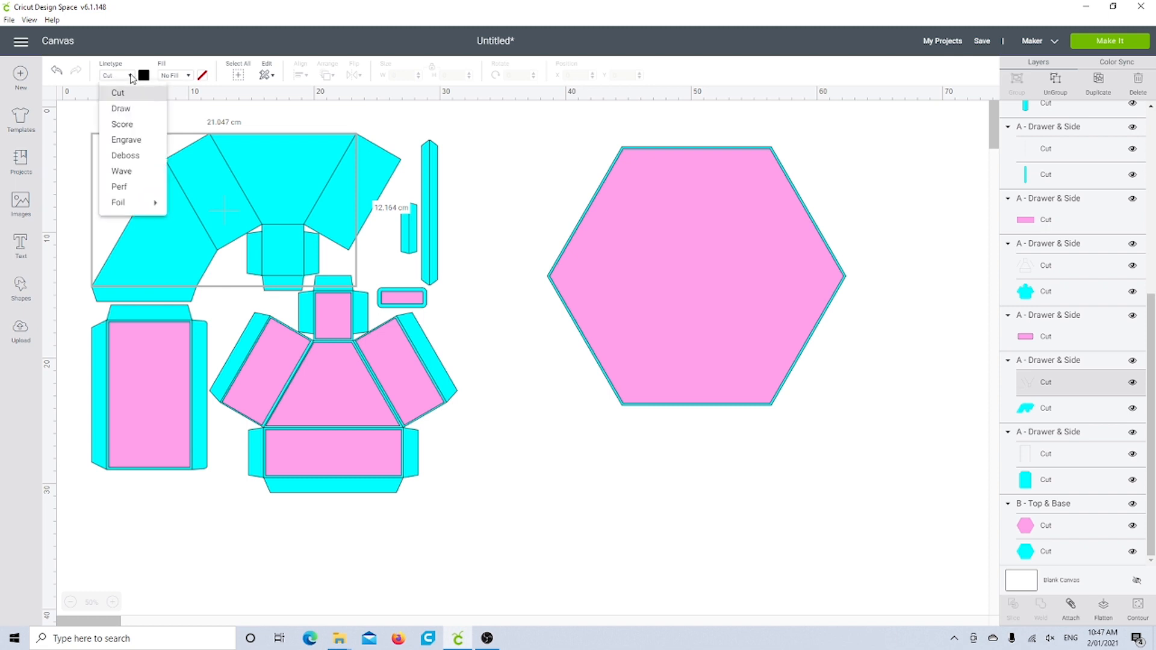
{"action": "left_click", "coordinate": [129, 126]}
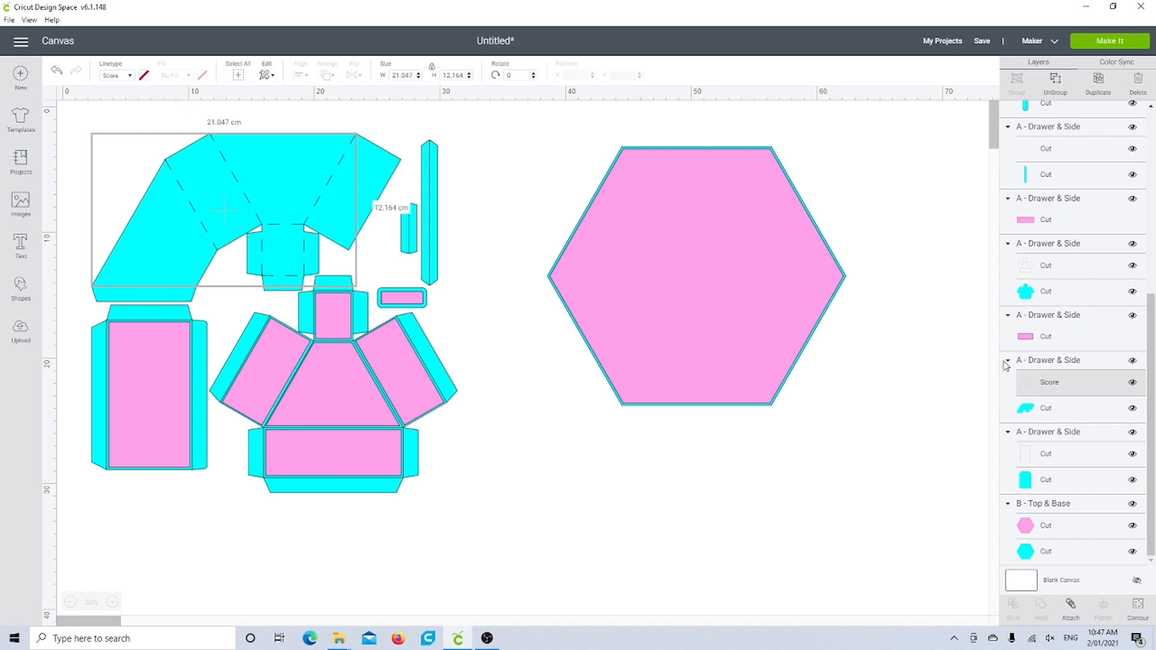
{"action": "left_click", "coordinate": [1038, 361]}
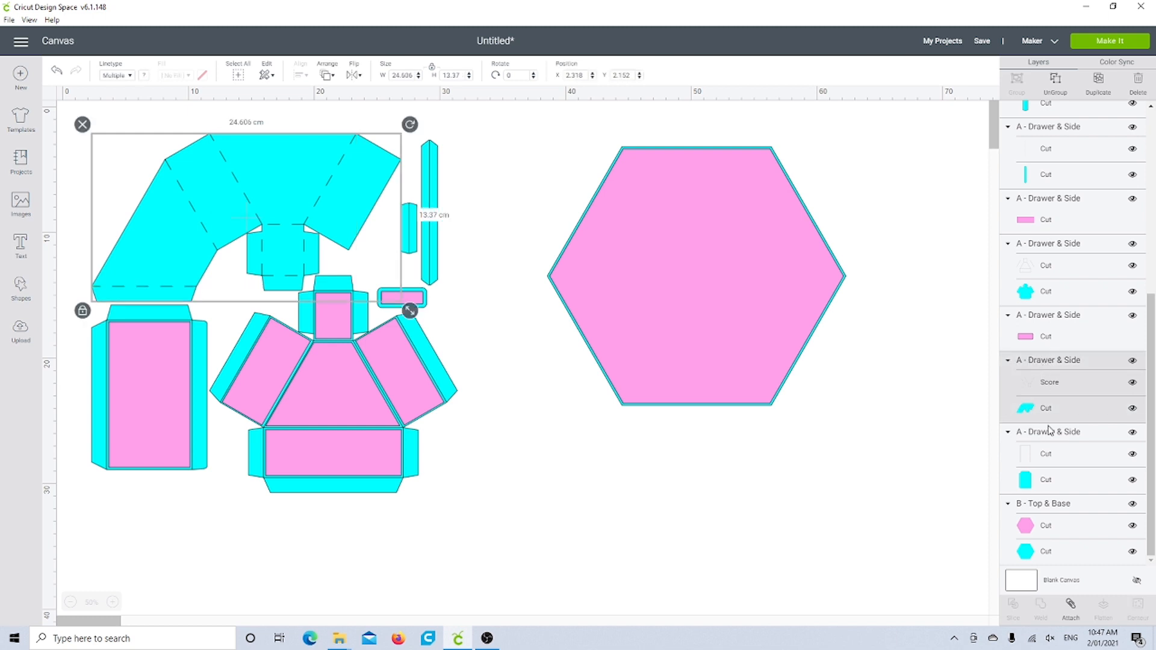
{"action": "left_click", "coordinate": [1071, 609]}
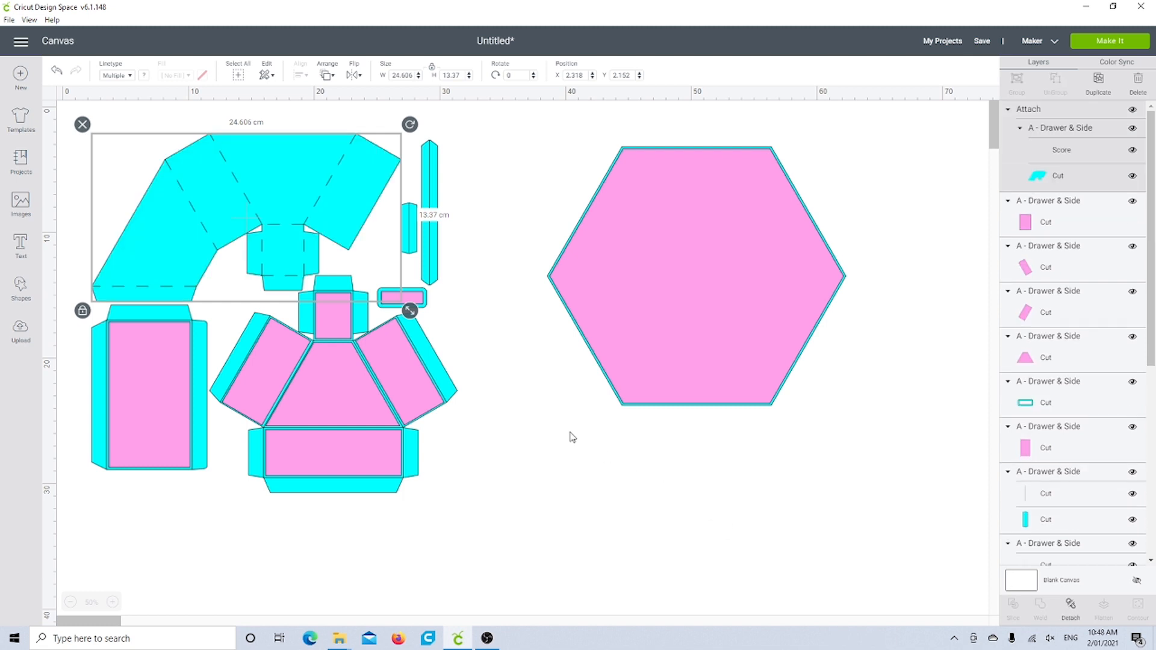
{"action": "left_click", "coordinate": [500, 244]}
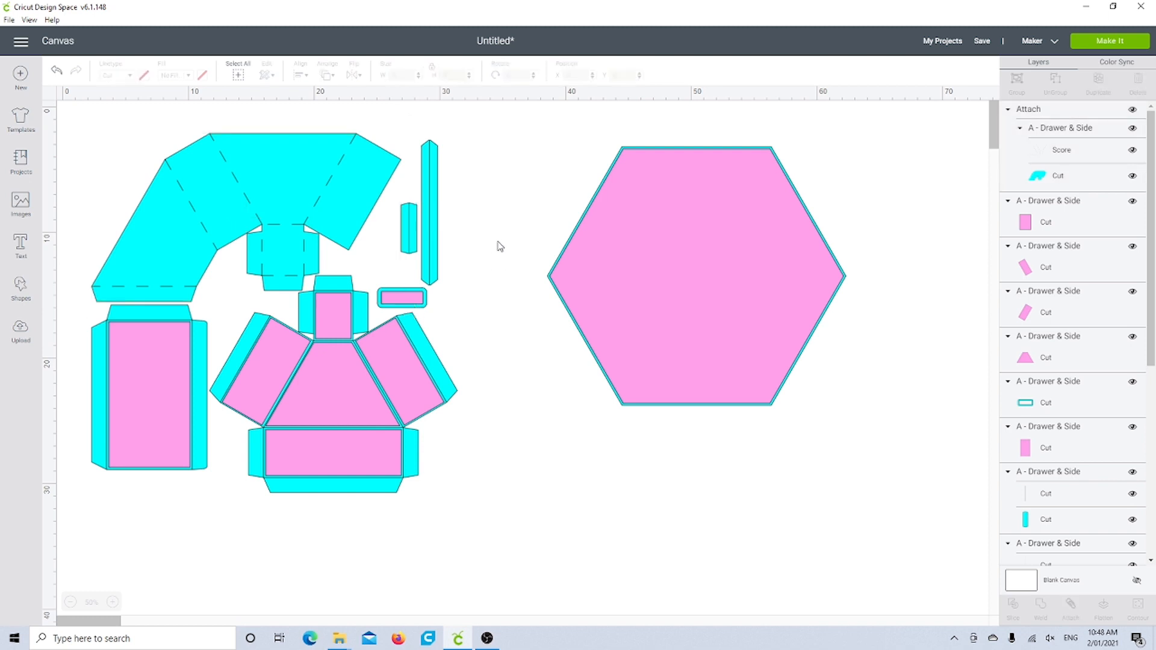
Step: Set the centre line of the short narrow cyan strip to Score and attach it to the strip's outline
{"action": "left_click", "coordinate": [408, 224]}
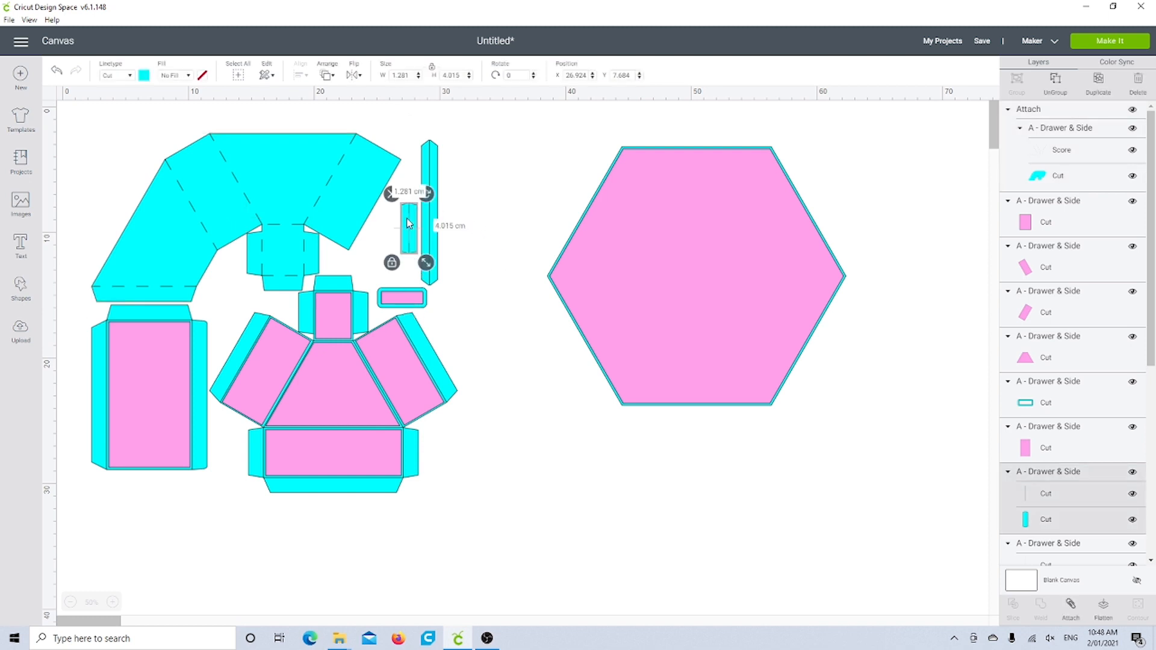
{"action": "left_click", "coordinate": [1038, 494]}
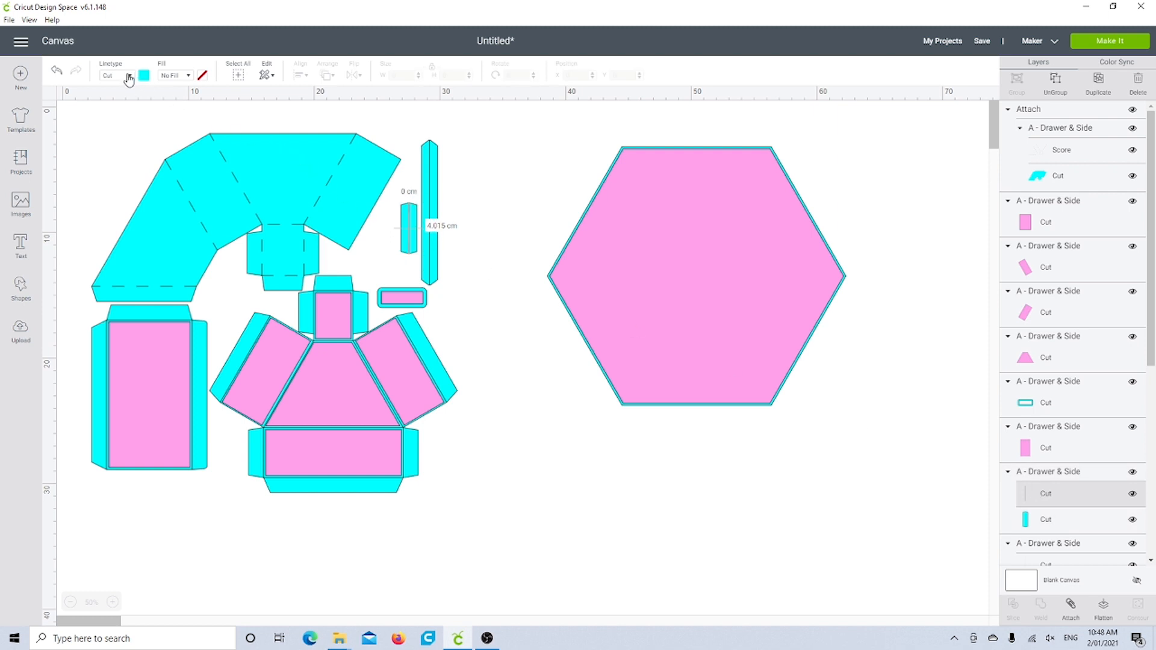
{"action": "left_click", "coordinate": [128, 76]}
{"action": "left_click", "coordinate": [121, 124]}
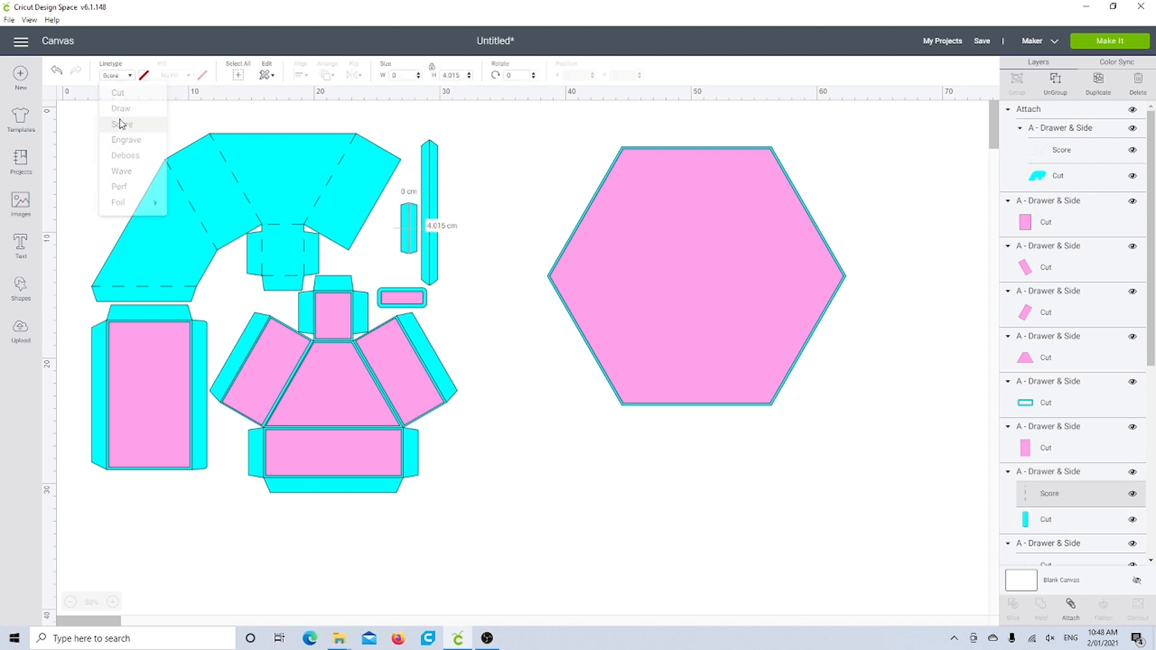
{"action": "left_click", "coordinate": [1048, 475]}
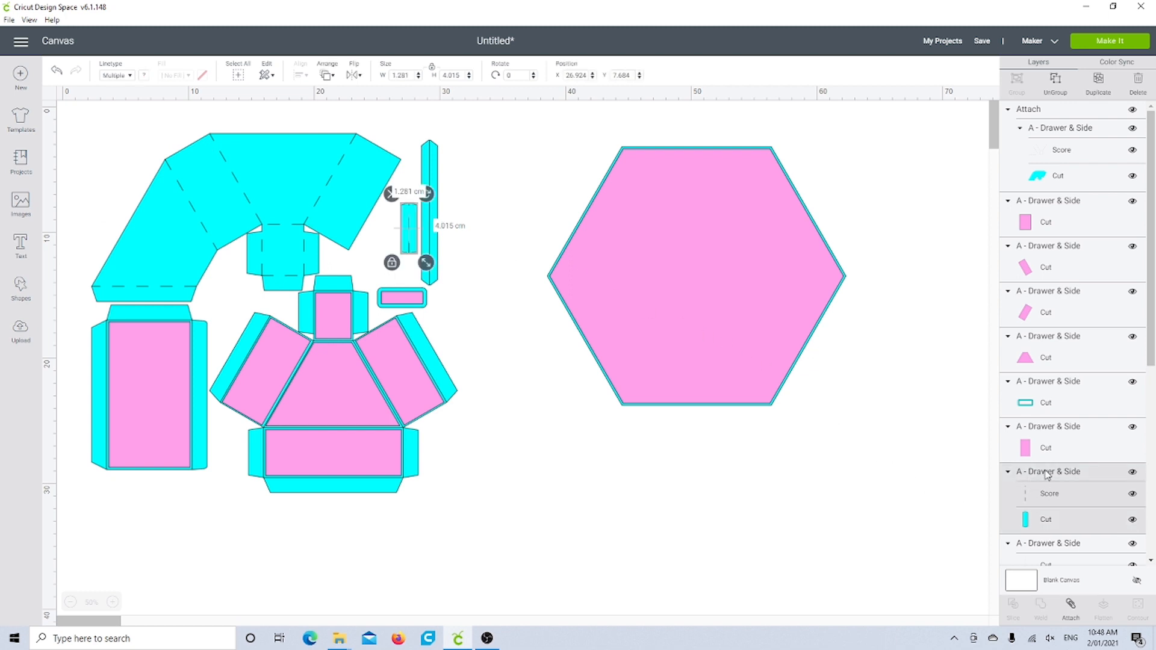
{"action": "left_click", "coordinate": [1071, 605]}
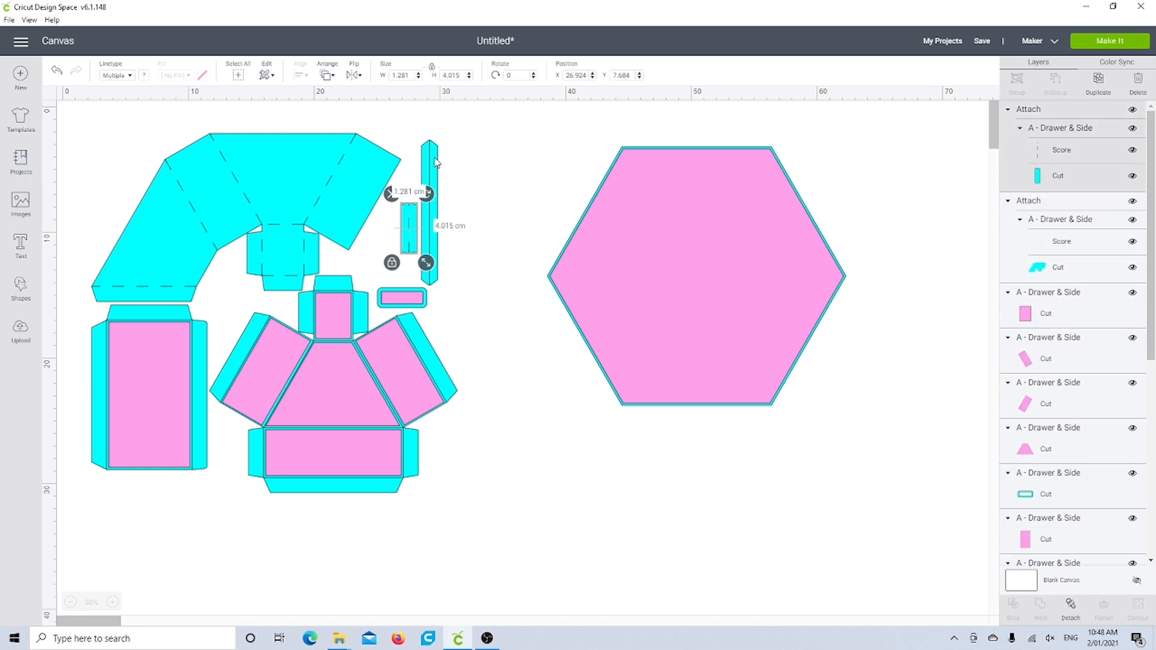
Step: Set the centre line of the long narrow cyan strip to Score and attach it to the strip's outline
{"action": "left_click", "coordinate": [438, 163]}
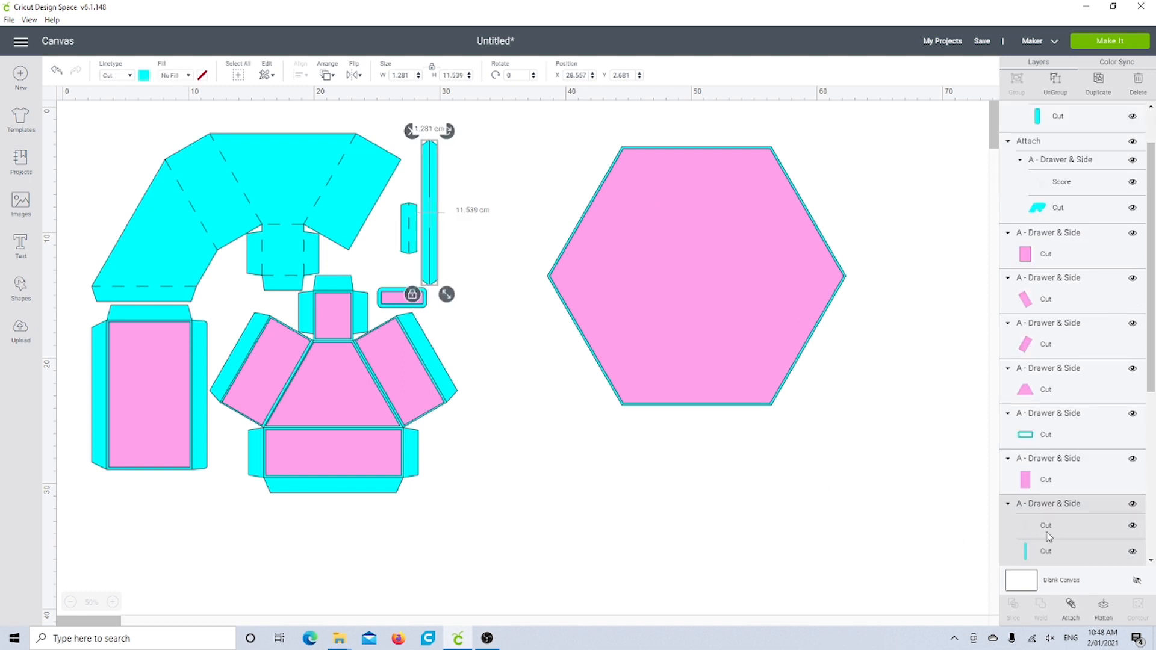
{"action": "left_click", "coordinate": [1048, 532]}
{"action": "left_click", "coordinate": [119, 75]}
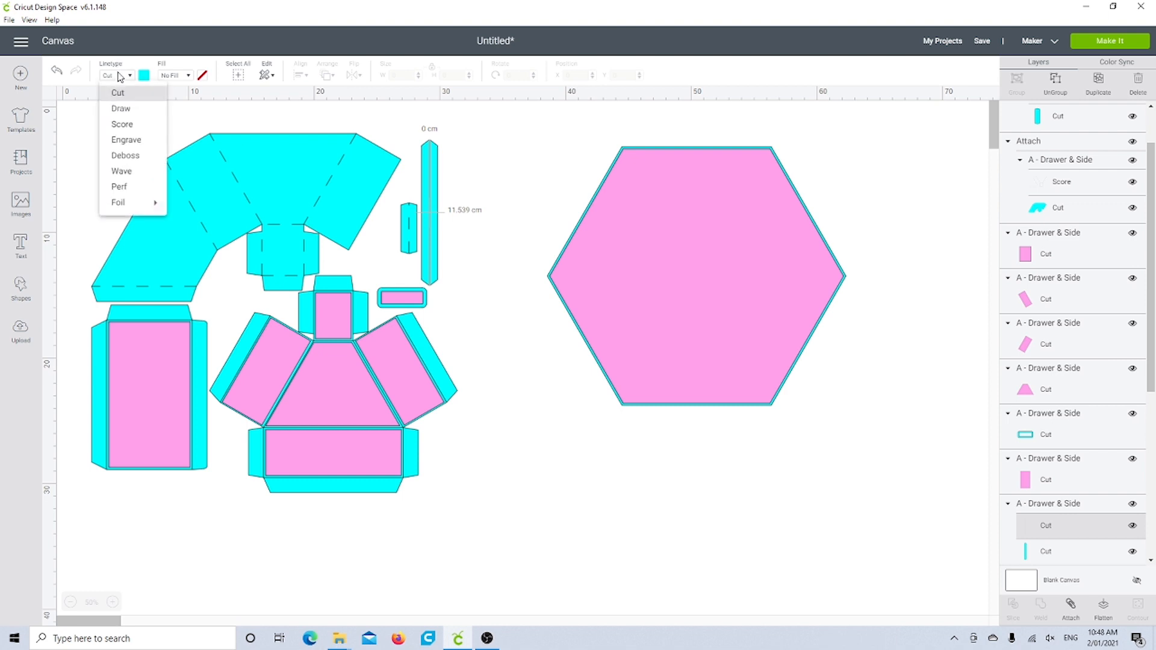
{"action": "left_click", "coordinate": [120, 125]}
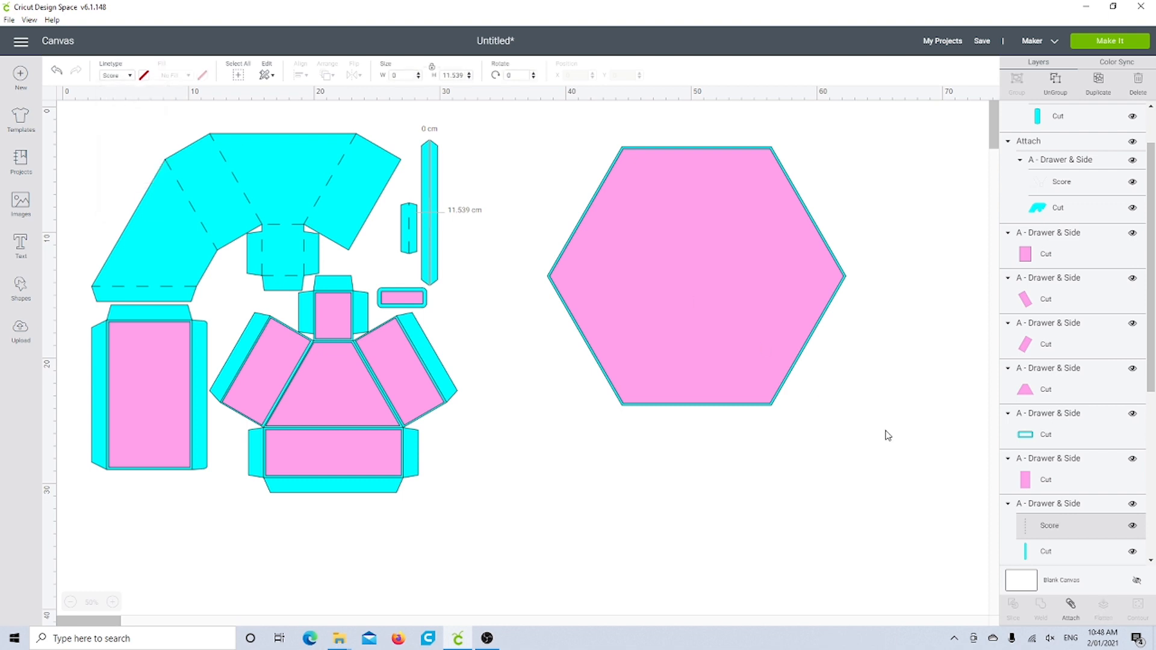
{"action": "left_click", "coordinate": [1042, 507]}
{"action": "left_click", "coordinate": [1070, 604]}
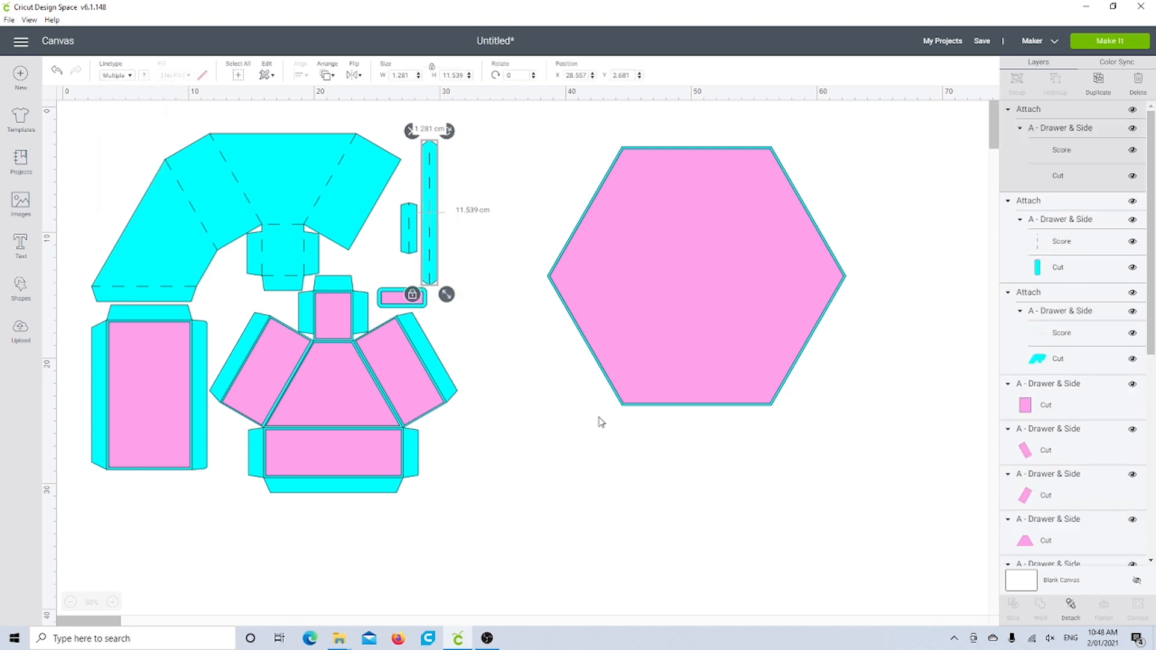
Step: Change the fold lines of the rectangular cyan piece behind the tall pink panel to Score and attach them to its outline
{"action": "left_click", "coordinate": [166, 349]}
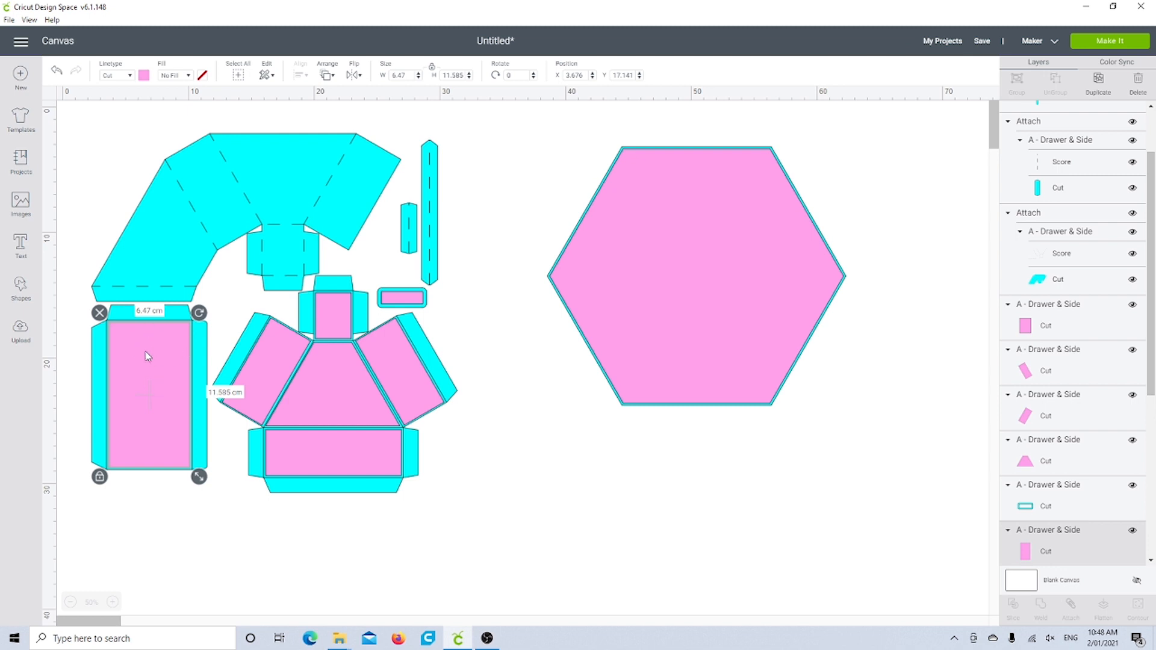
{"action": "left_click", "coordinate": [93, 485]}
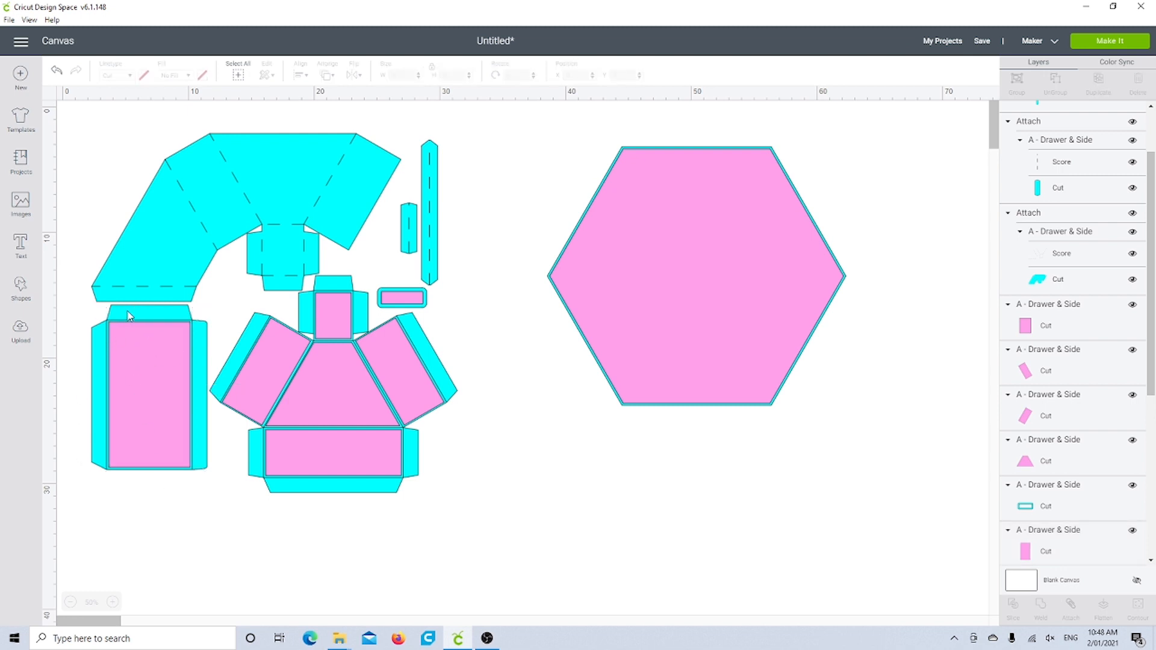
{"action": "left_click", "coordinate": [204, 344]}
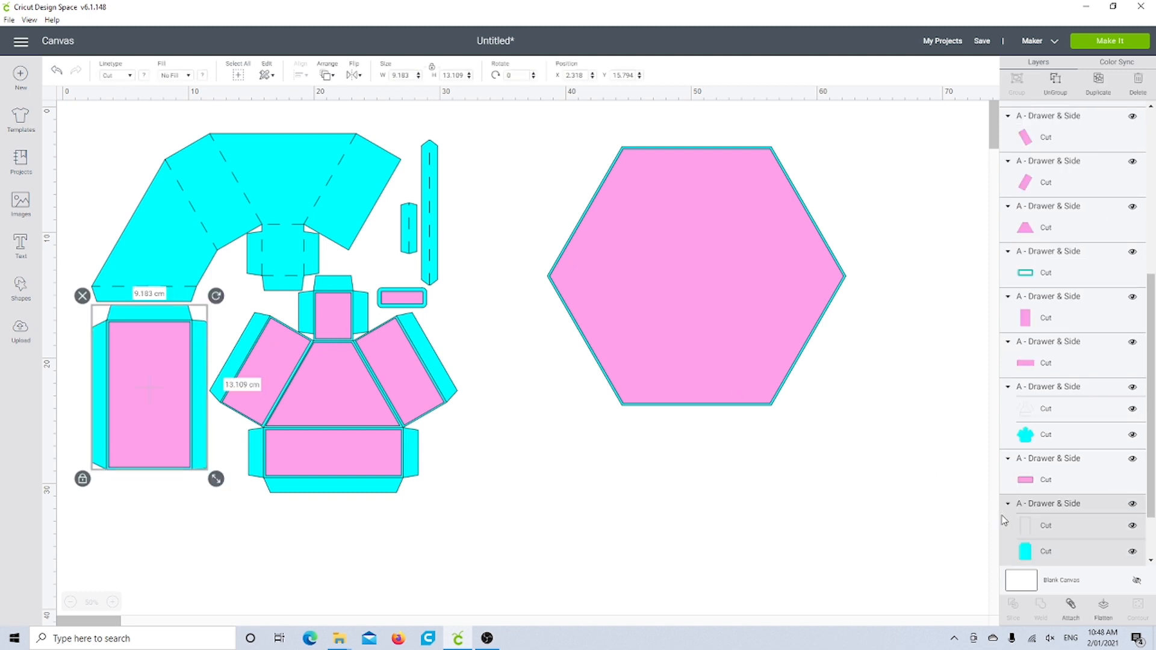
{"action": "scroll", "coordinate": [1060, 521], "scroll_direction": "down", "scroll_amount": 2}
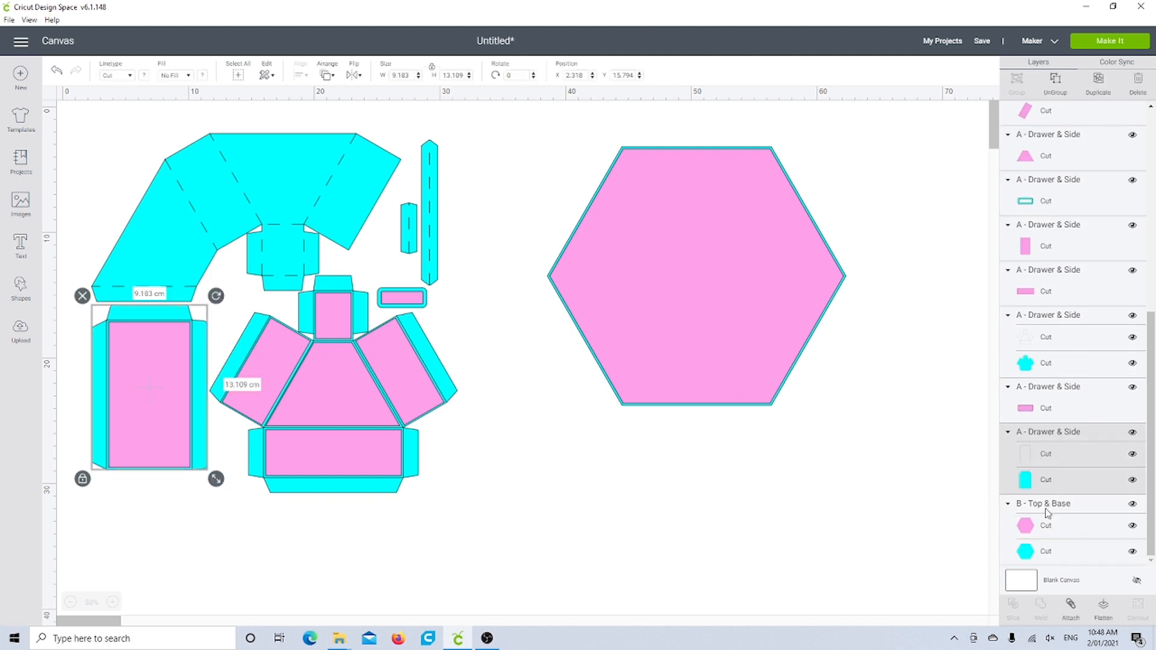
{"action": "left_click", "coordinate": [1046, 460]}
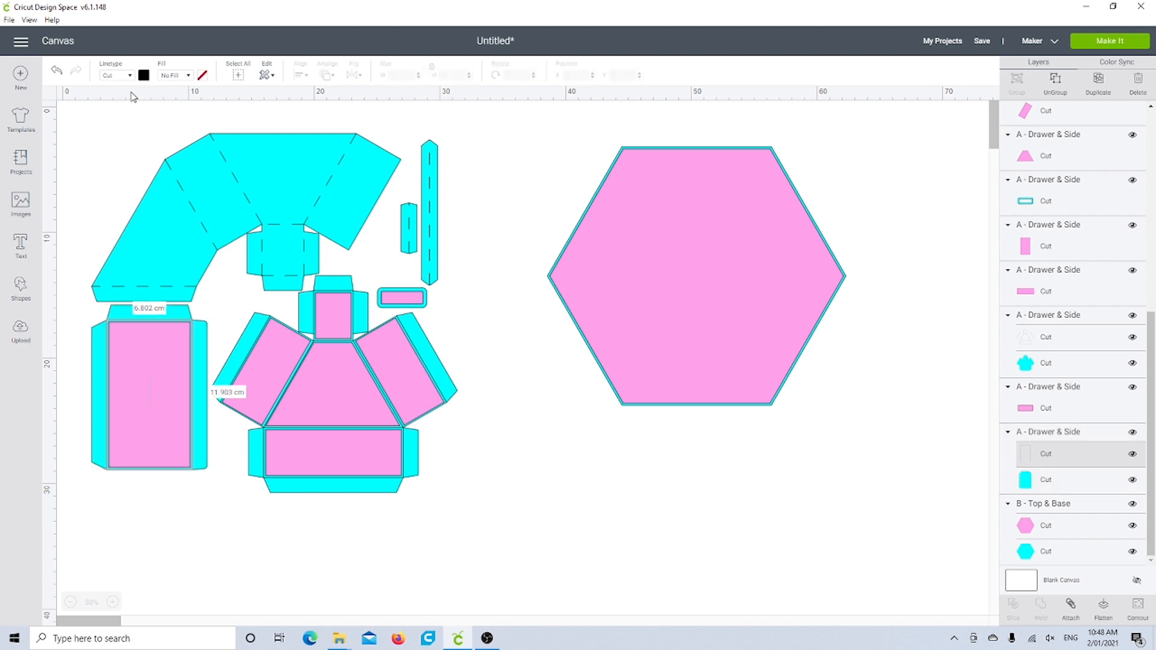
{"action": "left_click", "coordinate": [128, 75]}
{"action": "left_click", "coordinate": [121, 115]}
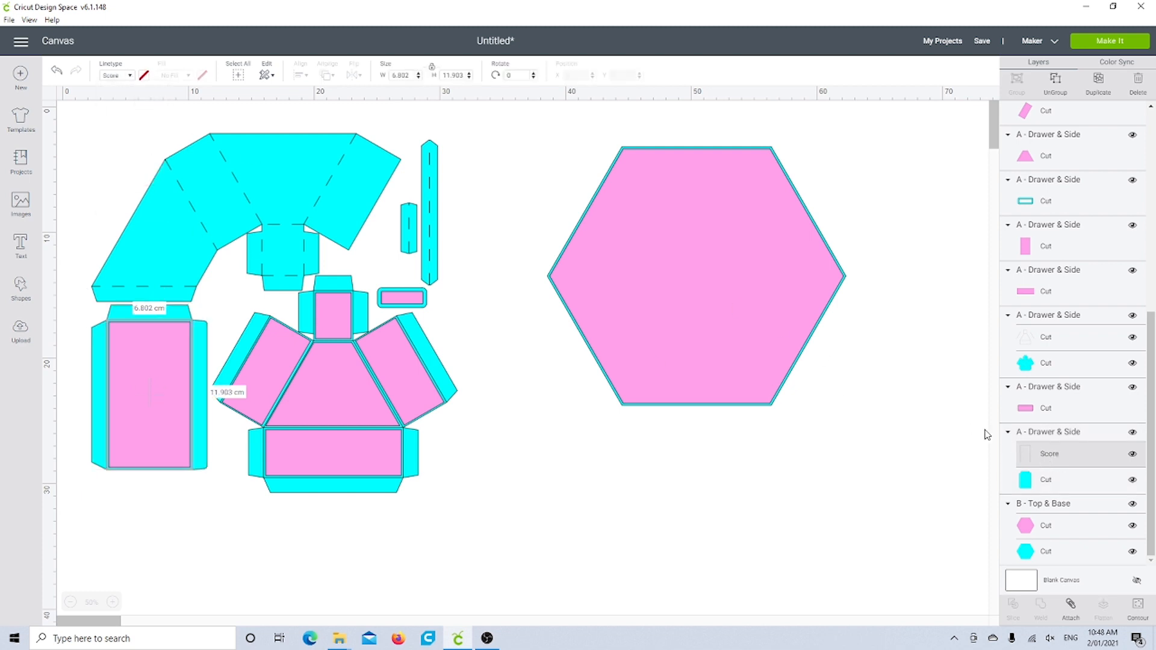
{"action": "left_click", "coordinate": [1044, 433]}
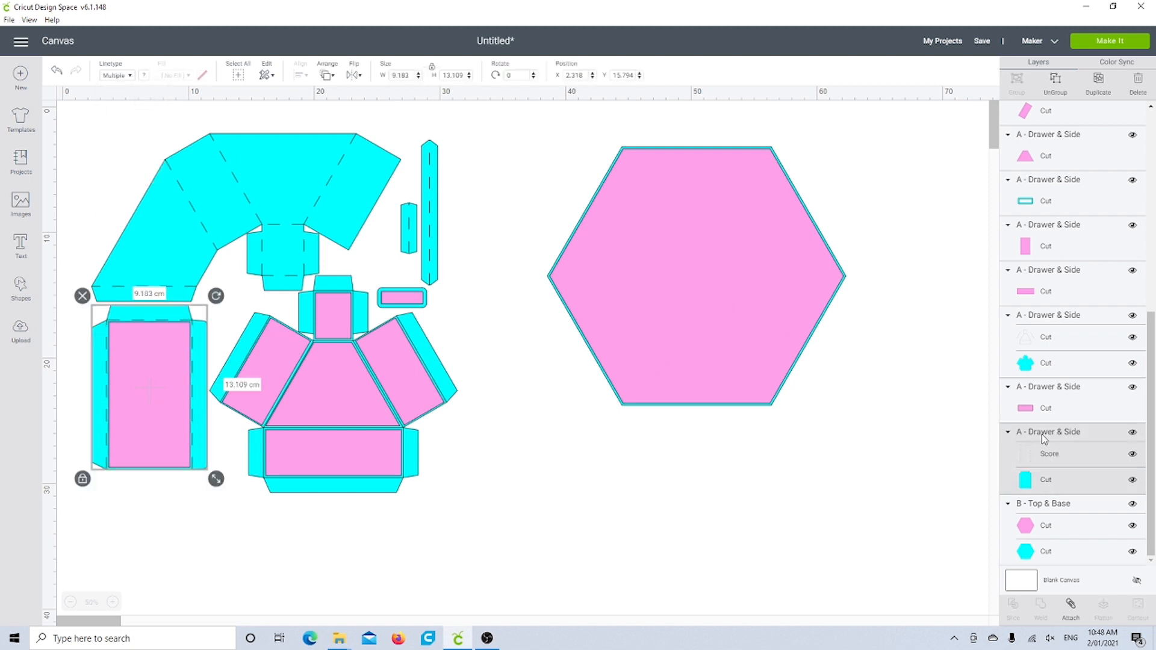
{"action": "left_click", "coordinate": [1071, 607]}
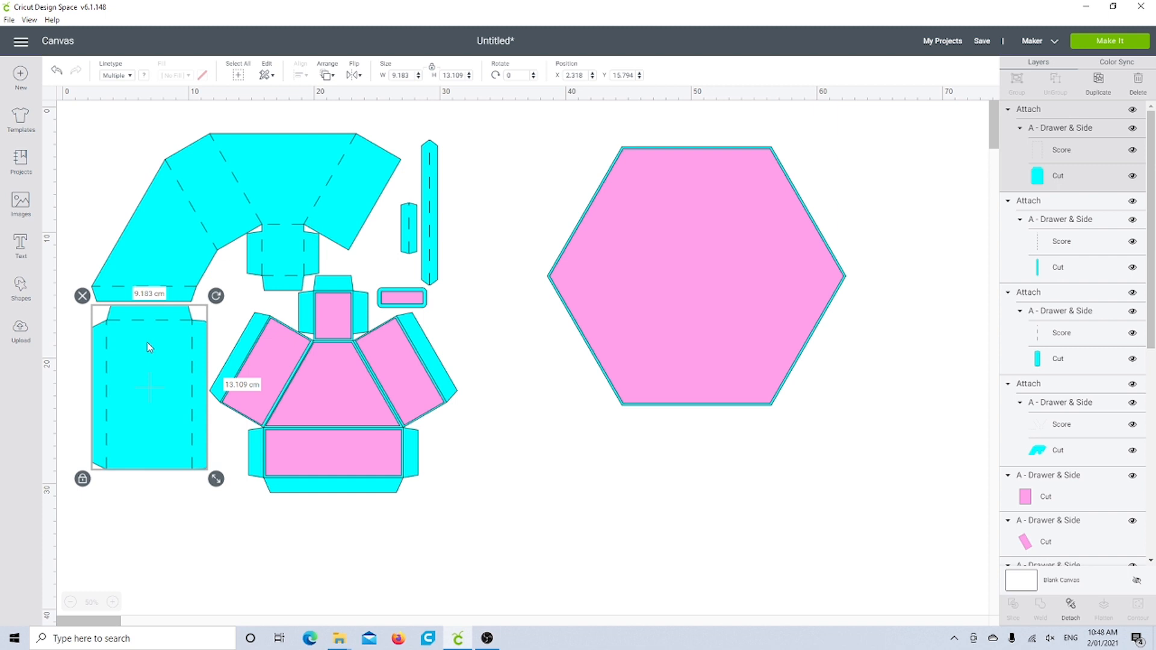
Step: Send the attached rectangular cyan piece to the back and group it with its pink panel
{"action": "right_click", "coordinate": [148, 347]}
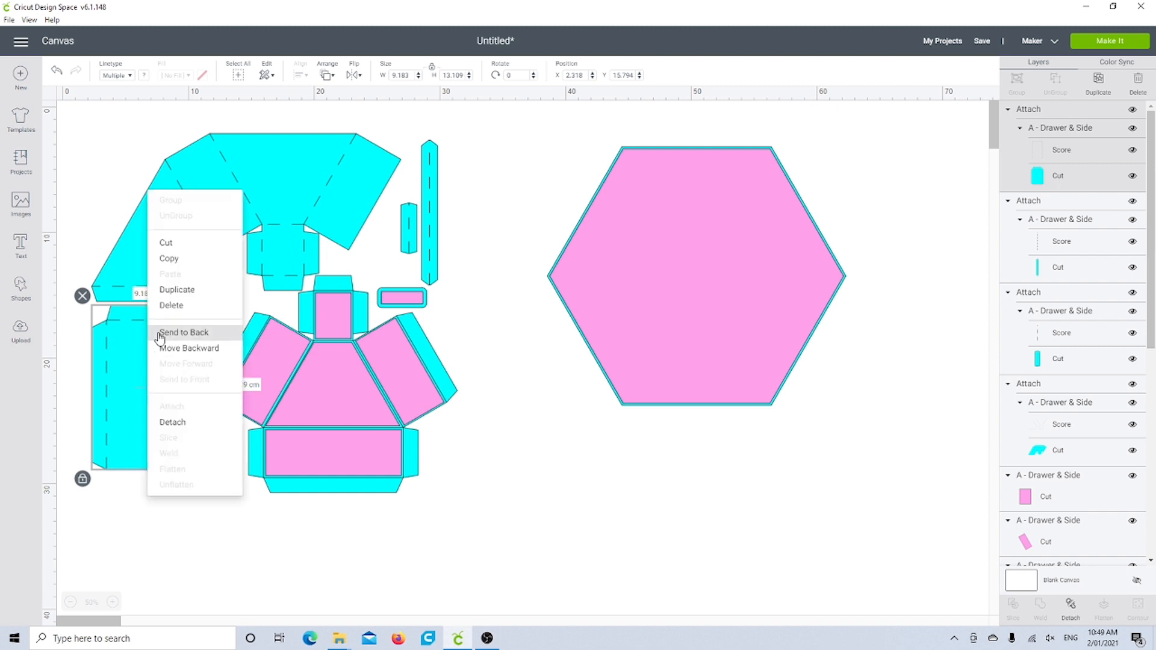
{"action": "left_click", "coordinate": [161, 333]}
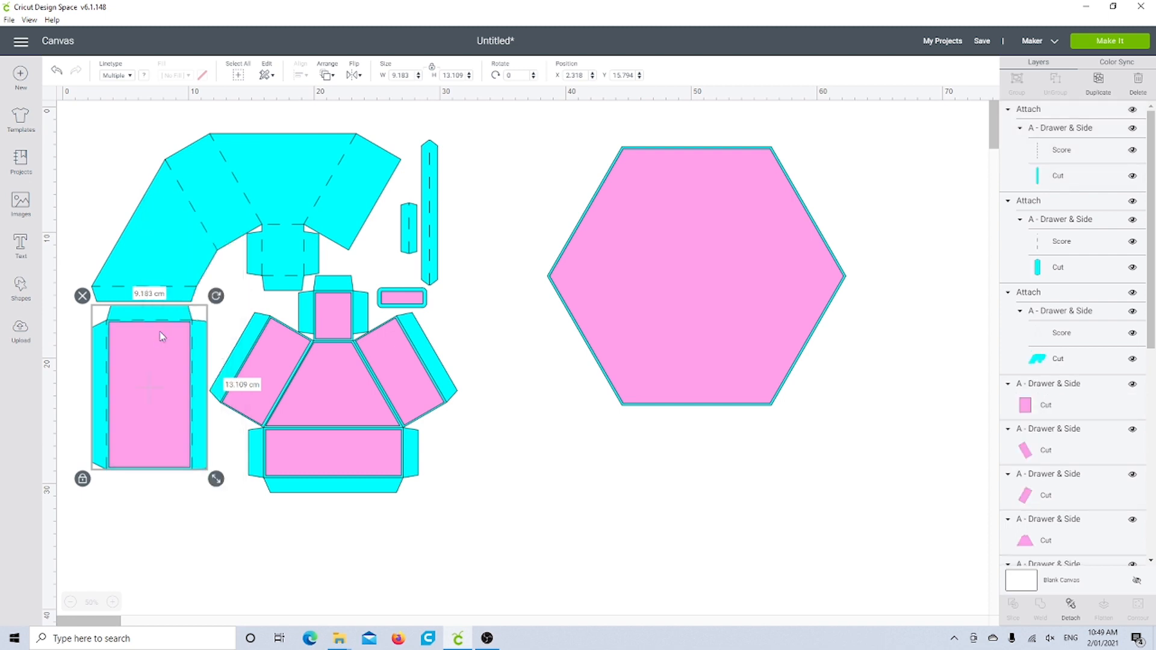
{"action": "left_click", "coordinate": [138, 496]}
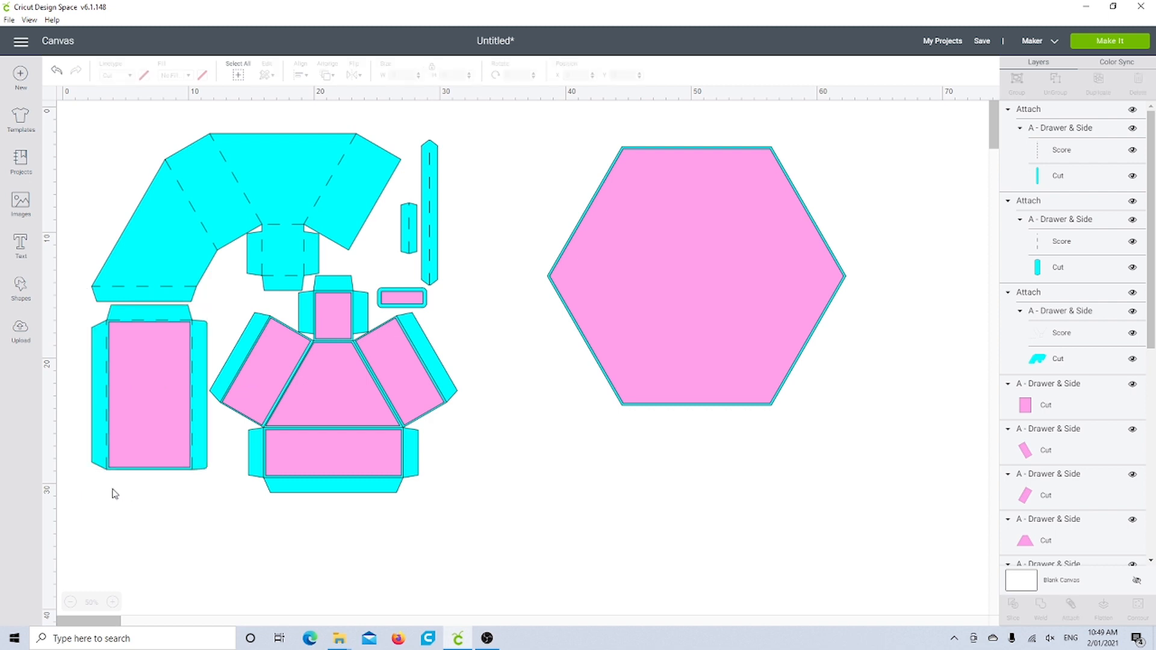
{"action": "left_click_drag", "start_coordinate": [112, 489], "coordinate": [168, 436]}
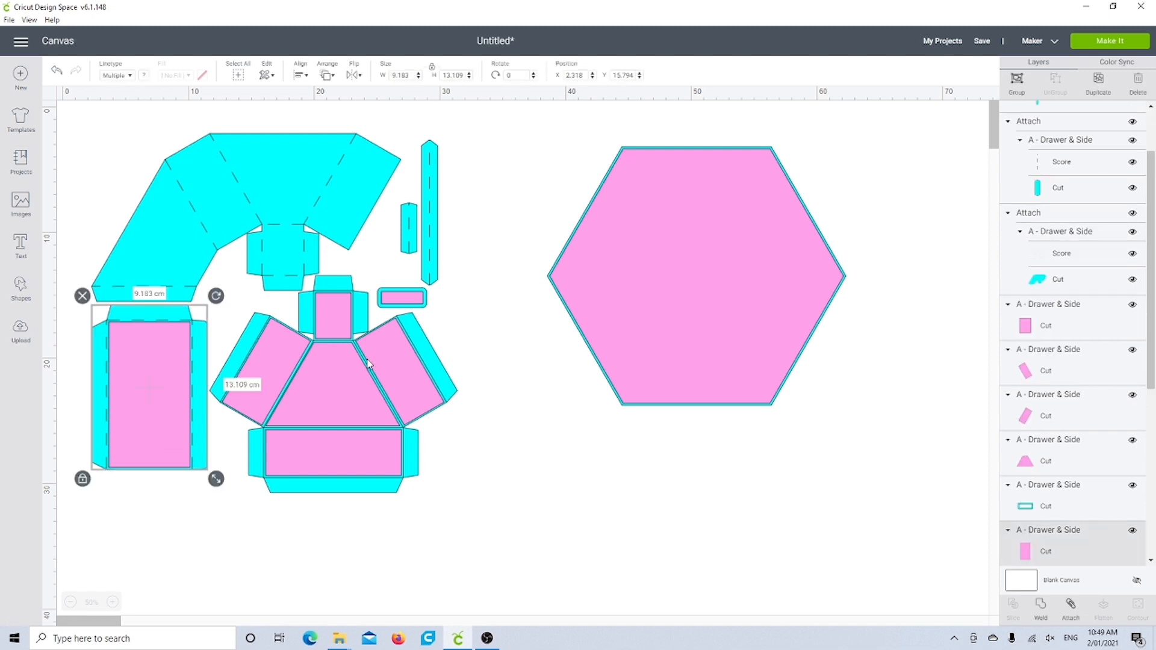
{"action": "left_click", "coordinate": [1018, 82]}
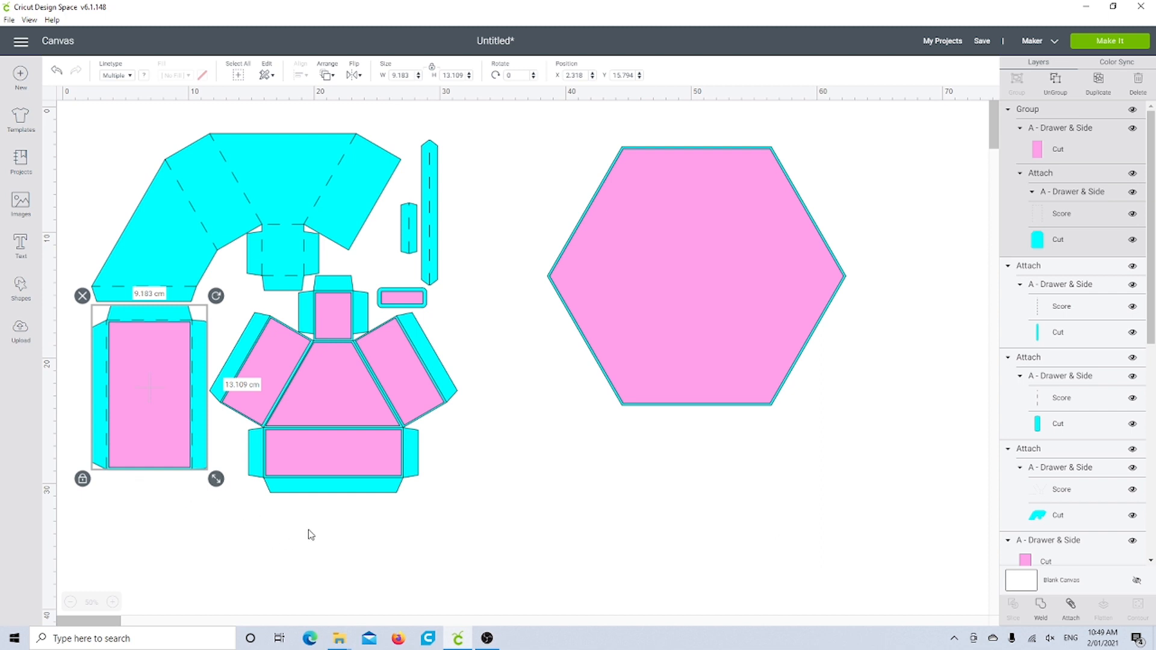
Step: Change the fold lines of the large cyan drawer piece to Score and attach them to its outline
{"action": "left_click", "coordinate": [306, 493]}
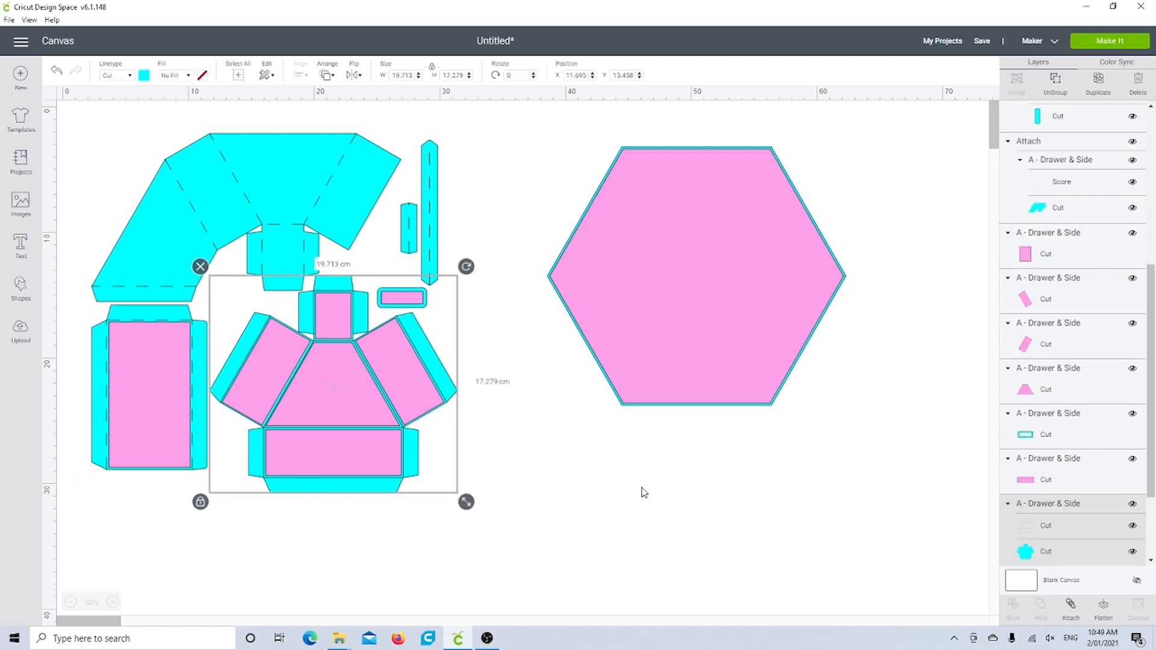
{"action": "left_click", "coordinate": [1065, 534]}
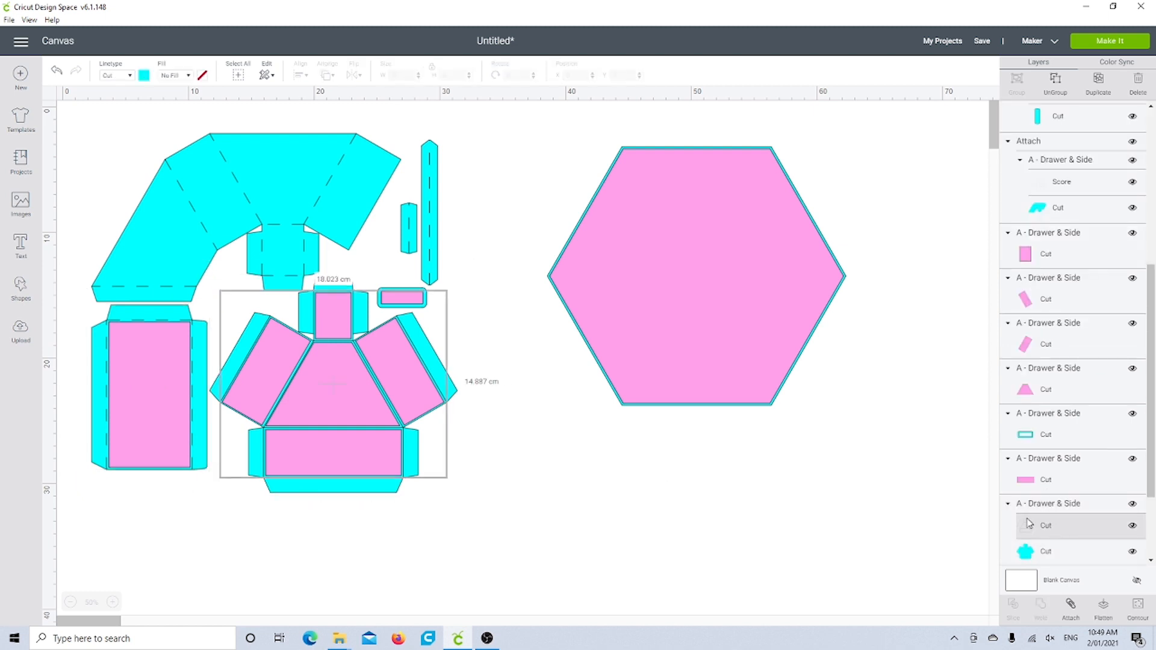
{"action": "left_click", "coordinate": [123, 77]}
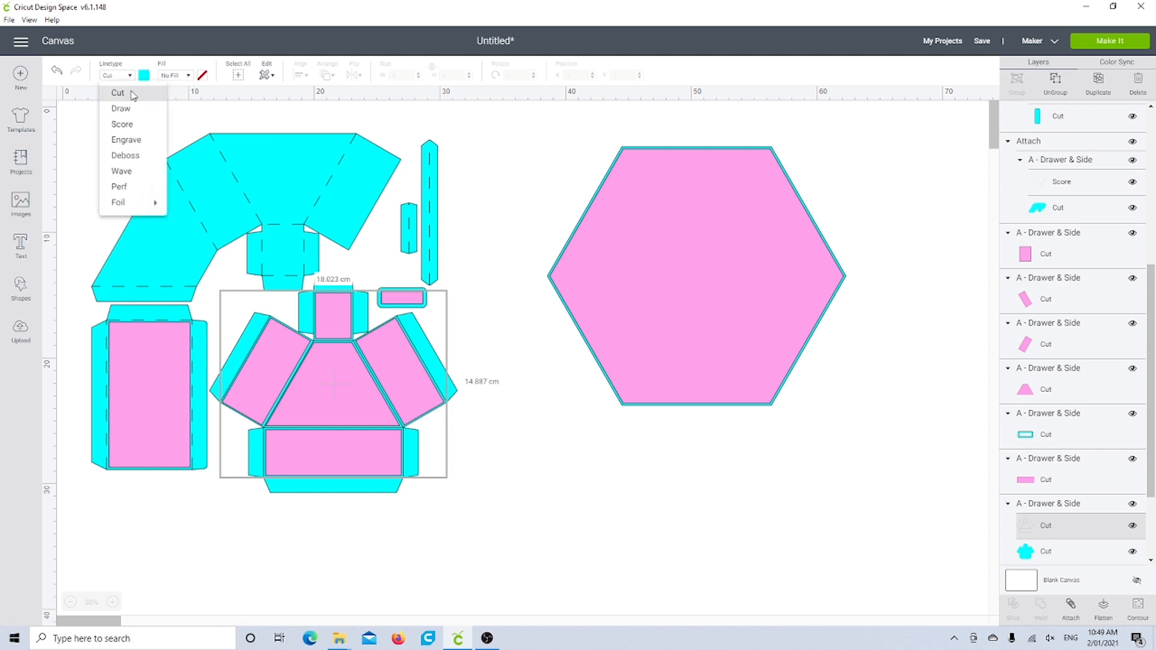
{"action": "left_click", "coordinate": [136, 124]}
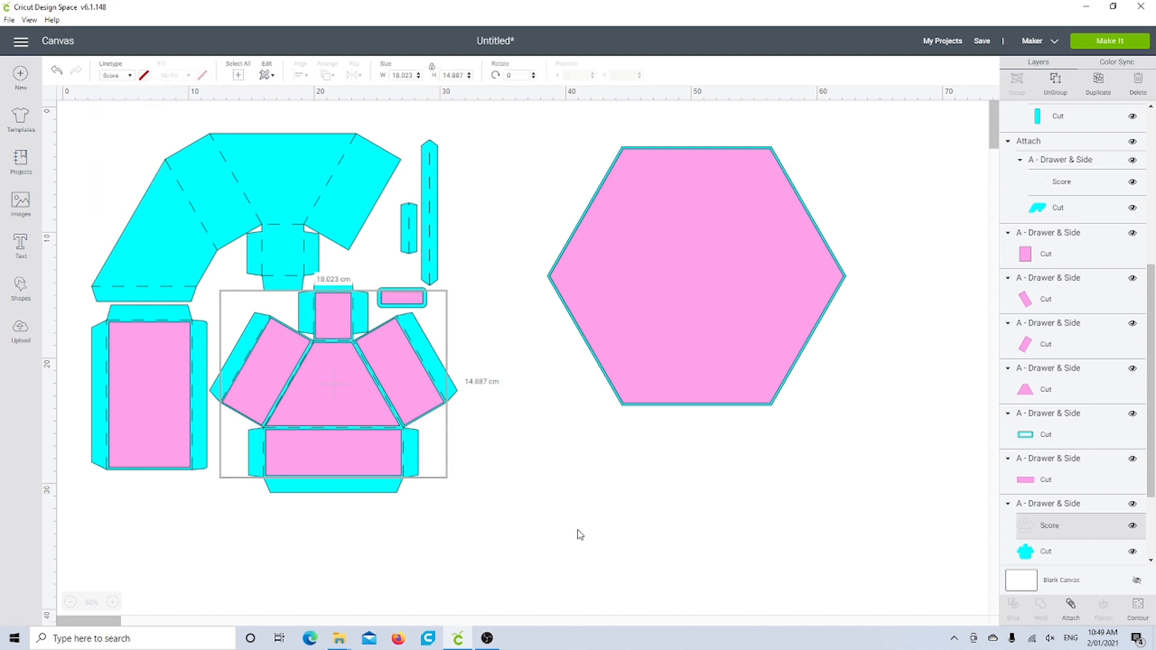
{"action": "left_click", "coordinate": [1056, 511]}
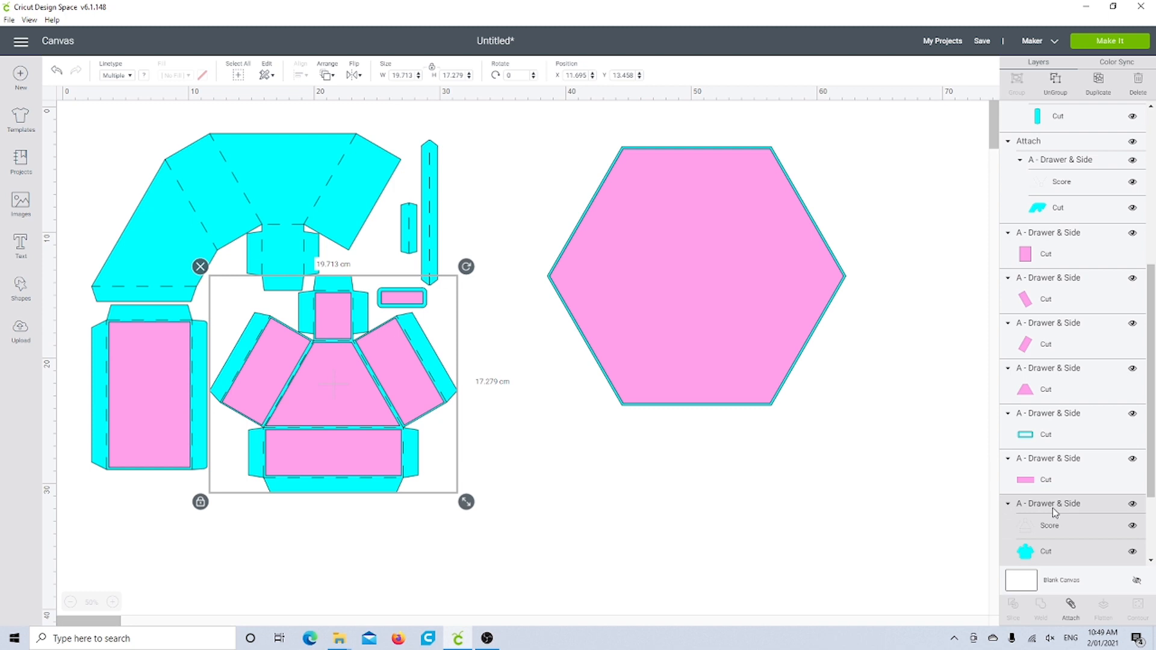
{"action": "left_click", "coordinate": [1075, 618]}
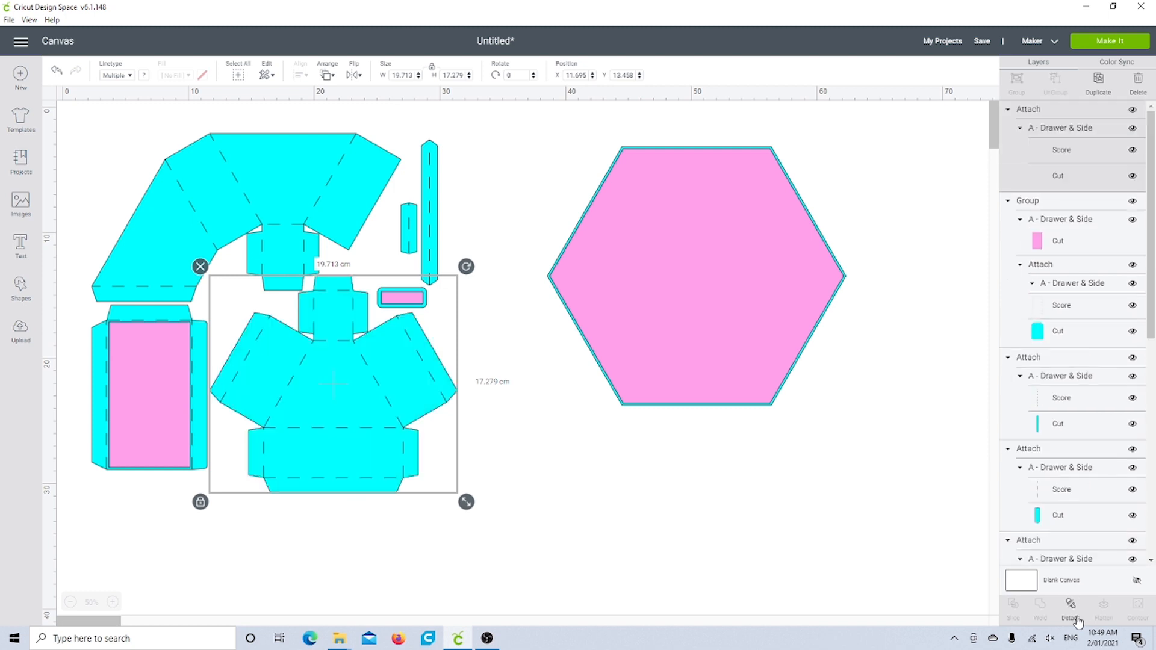
Step: Send the attached cyan drawer piece to the back and group it with its five pink panels
{"action": "right_click", "coordinate": [304, 408]}
{"action": "left_click", "coordinate": [318, 395]}
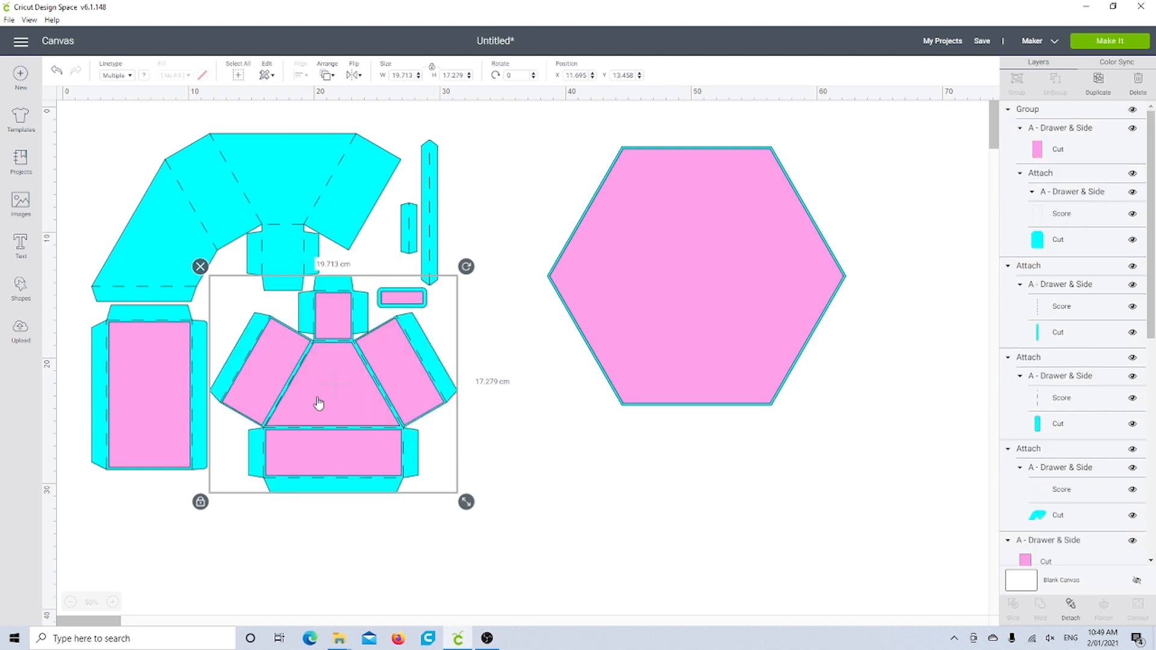
{"action": "left_click", "coordinate": [313, 524]}
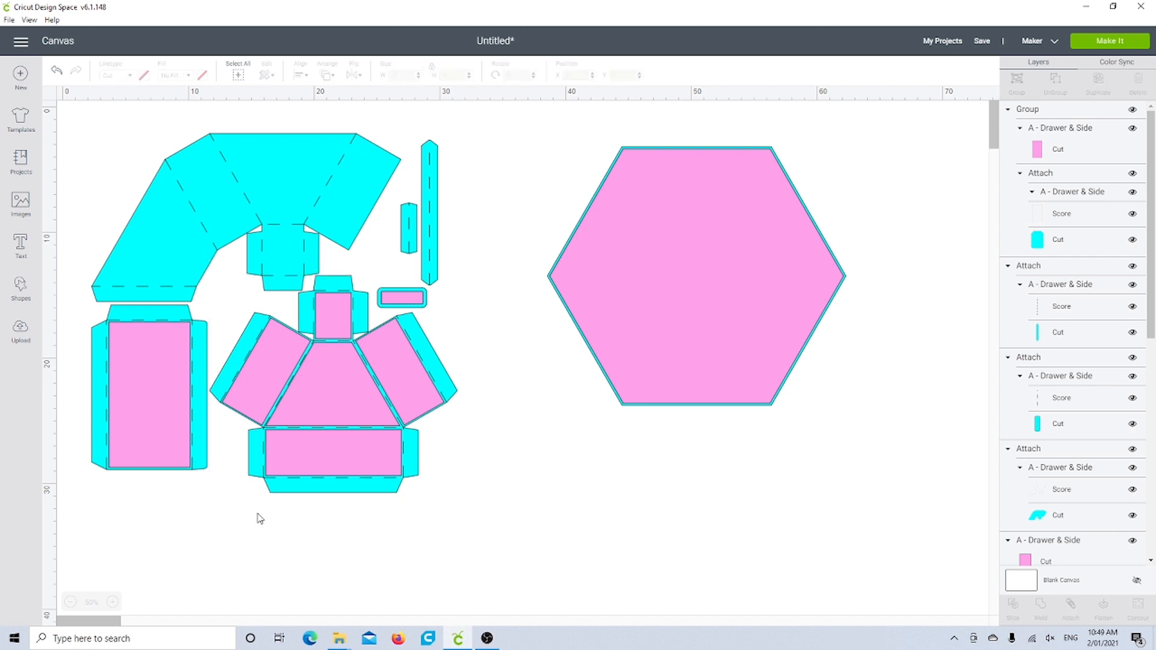
{"action": "left_click_drag", "start_coordinate": [257, 514], "coordinate": [437, 325]}
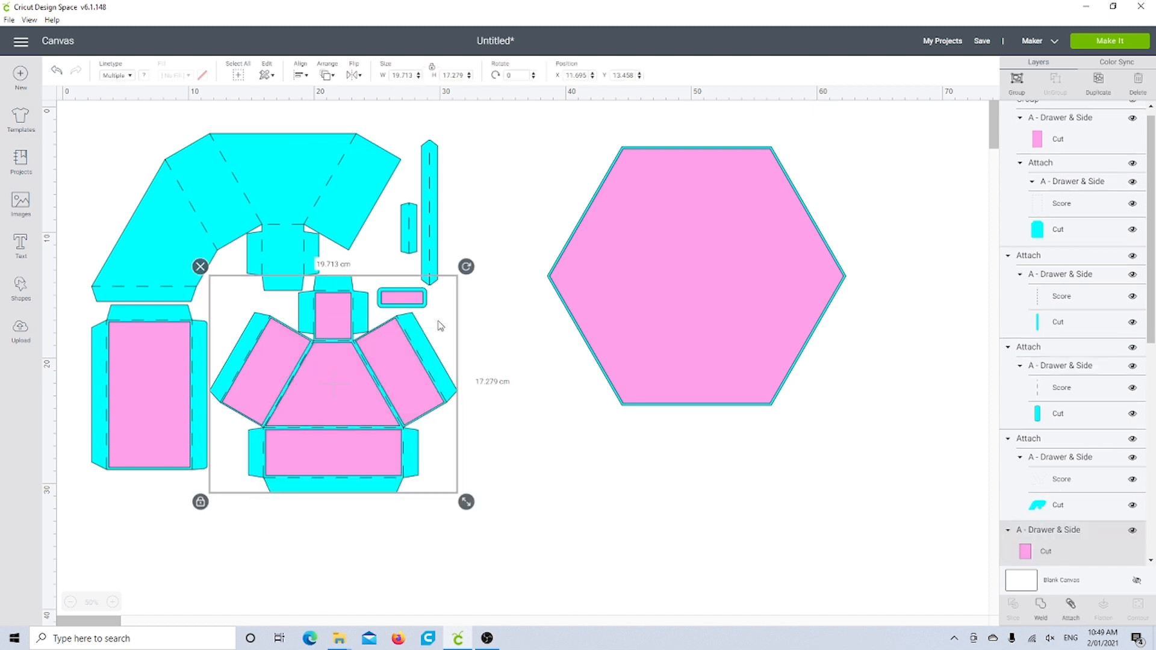
{"action": "left_click", "coordinate": [1017, 81]}
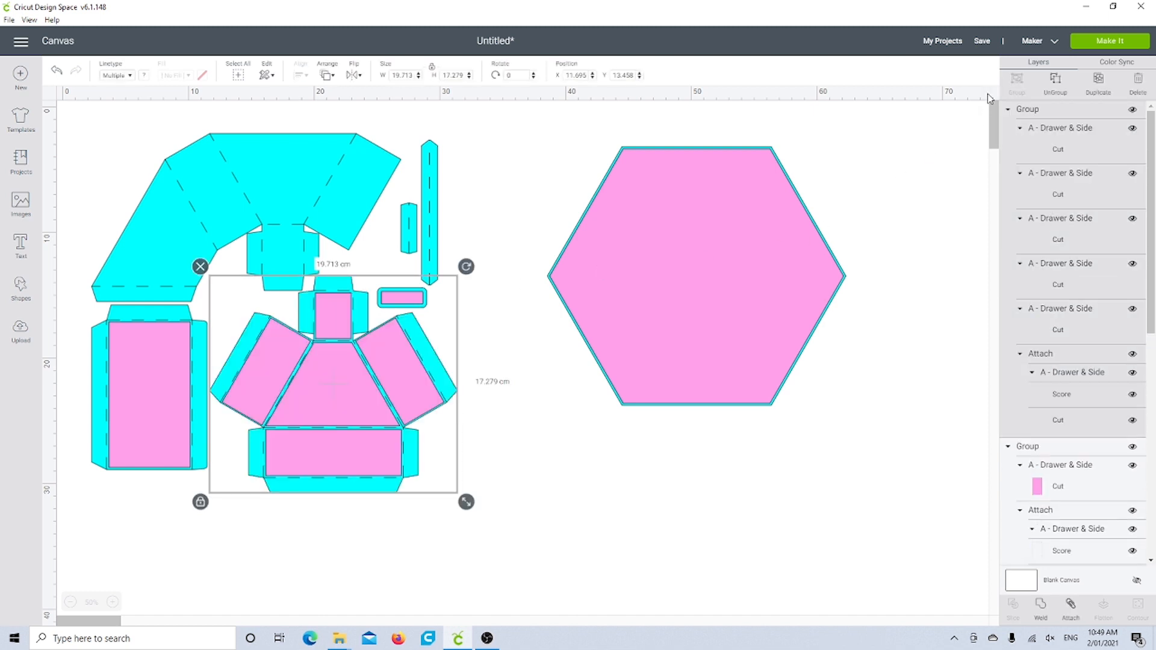
{"action": "left_click", "coordinate": [515, 488]}
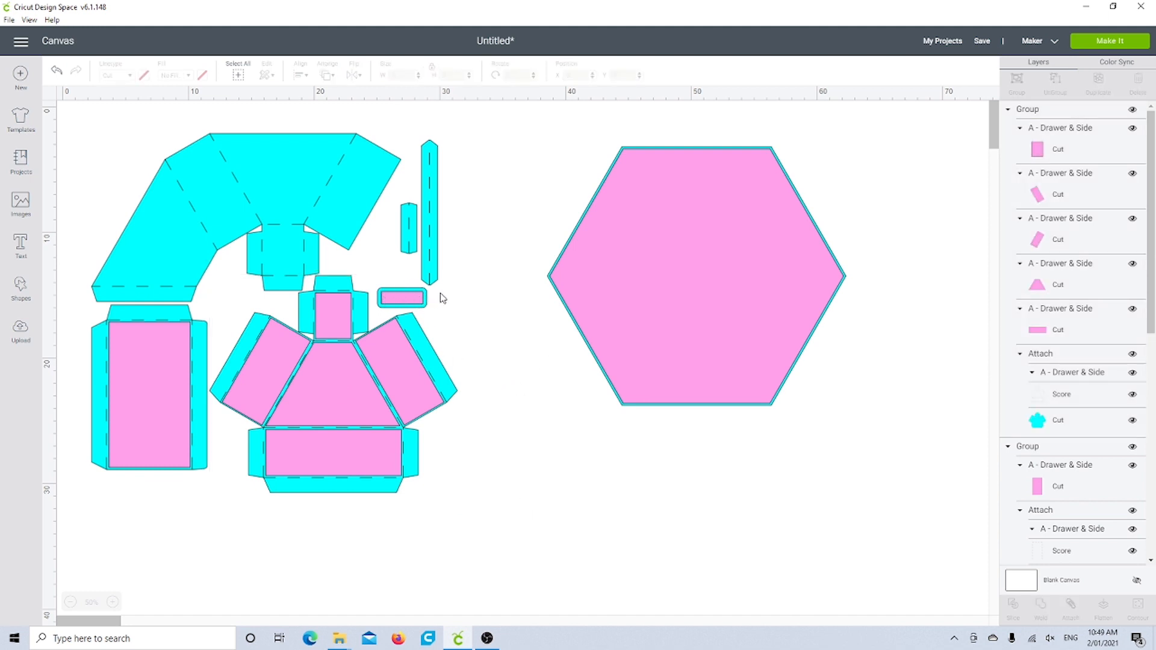
Step: Move the drawer group down clear of the small cyan frame, and group that frame with its pink rectangle
{"action": "left_click_drag", "start_coordinate": [439, 299], "coordinate": [461, 401]}
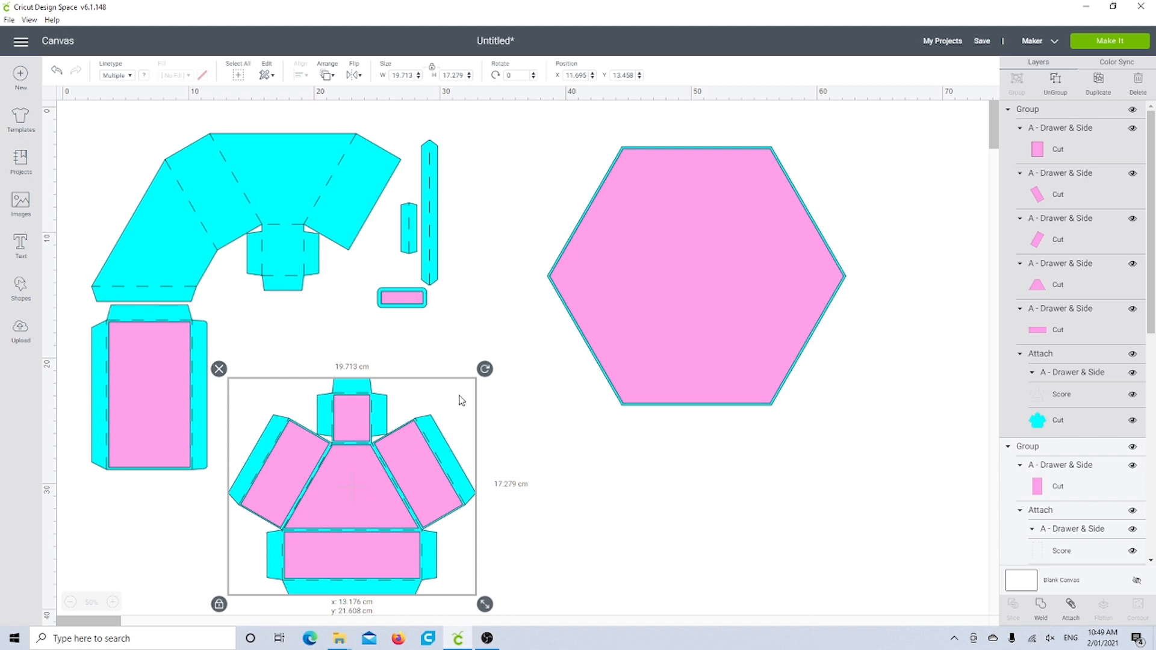
{"action": "left_click", "coordinate": [474, 300]}
{"action": "left_click_drag", "start_coordinate": [420, 312], "coordinate": [374, 315]}
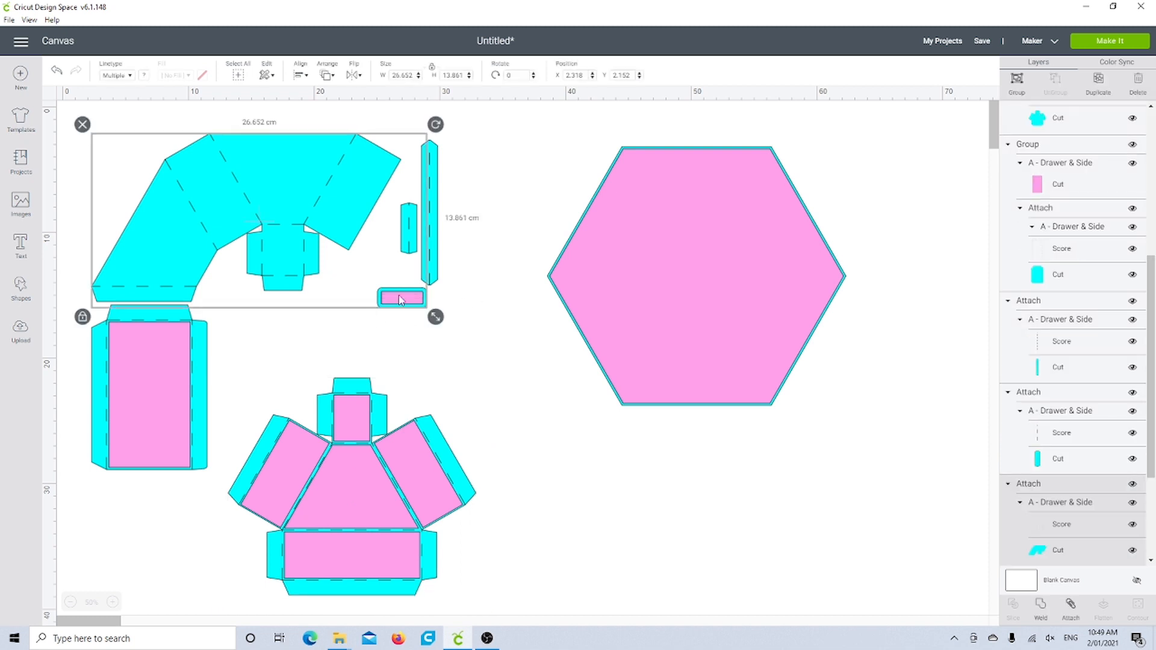
{"action": "left_click", "coordinate": [399, 328]}
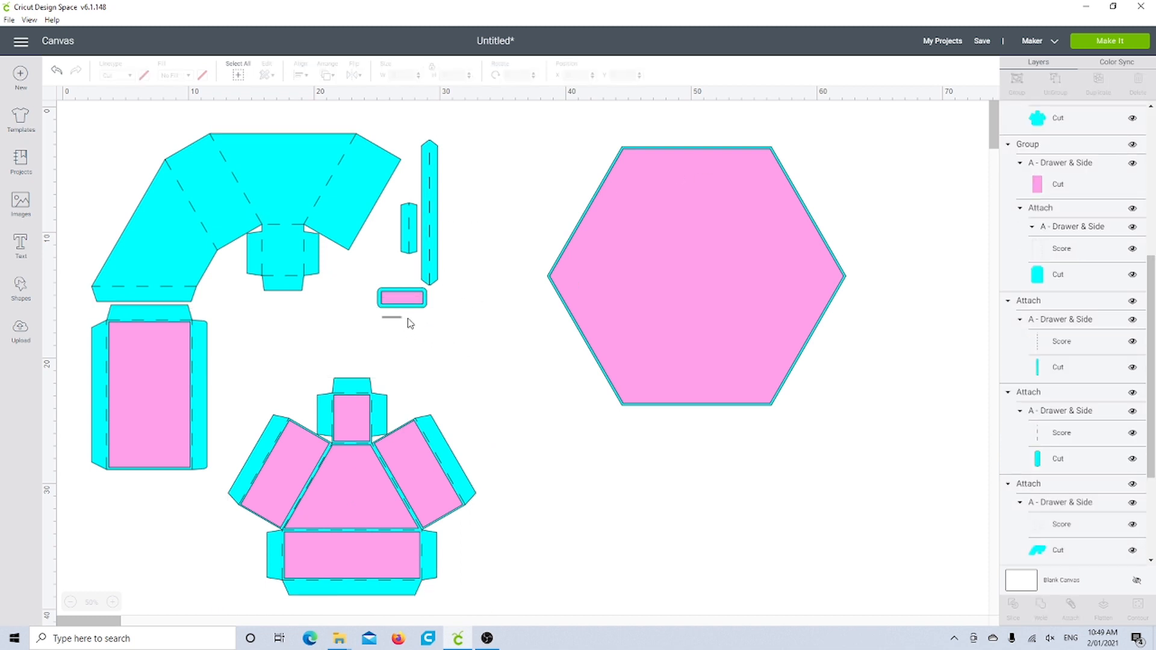
{"action": "left_click", "coordinate": [410, 306]}
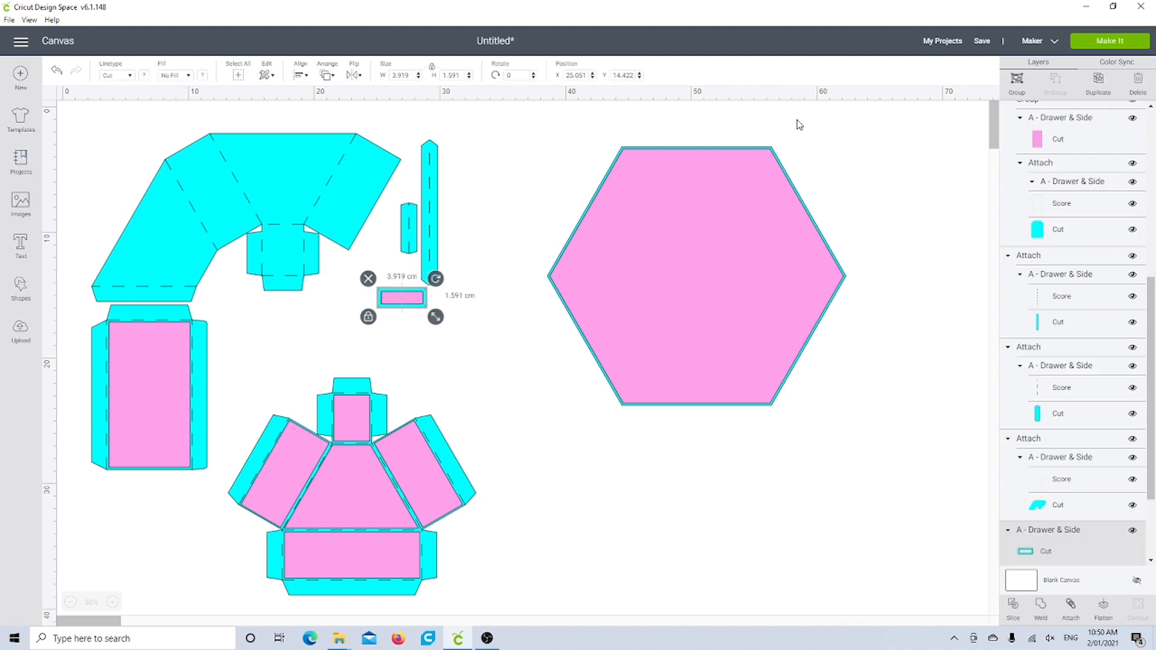
{"action": "left_click", "coordinate": [1018, 83]}
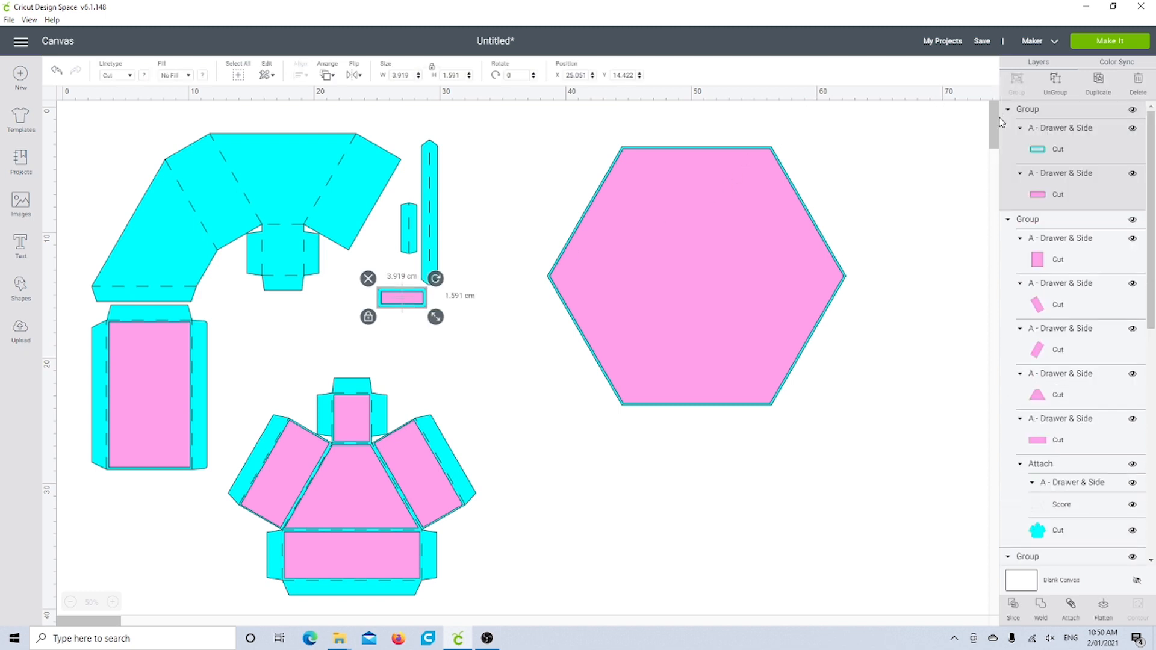
Step: Move the drawer group back up beneath the curved cyan piece, to about X 11.7, Y 13.6 cm
{"action": "left_click", "coordinate": [690, 292]}
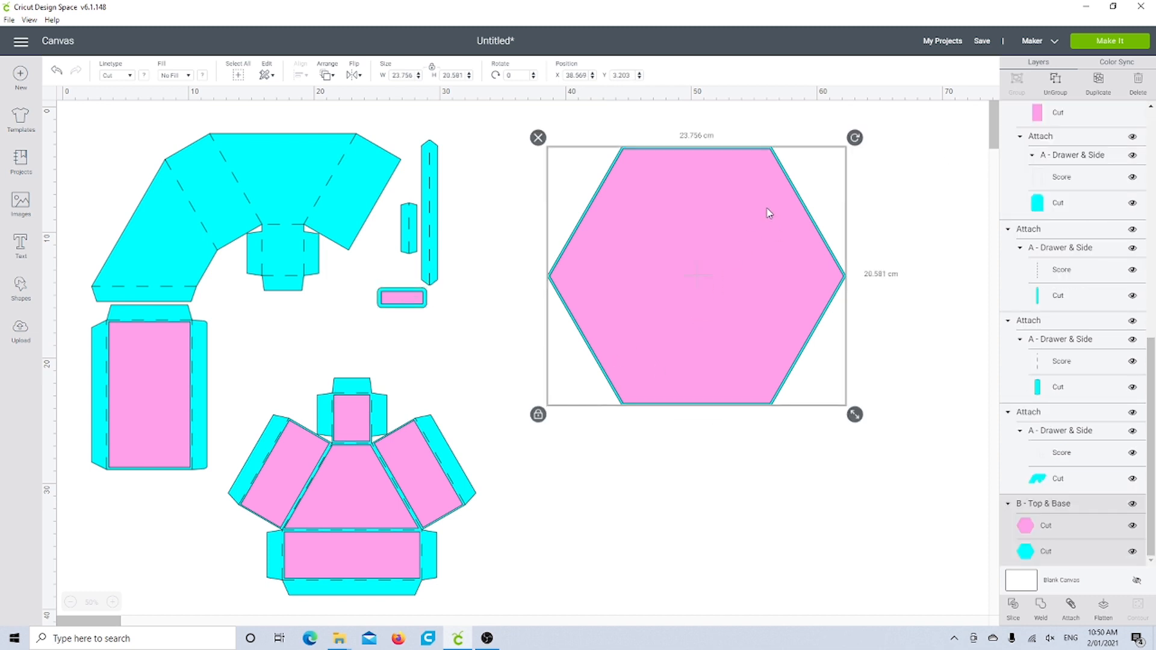
{"action": "left_click_drag", "start_coordinate": [384, 515], "coordinate": [364, 422]}
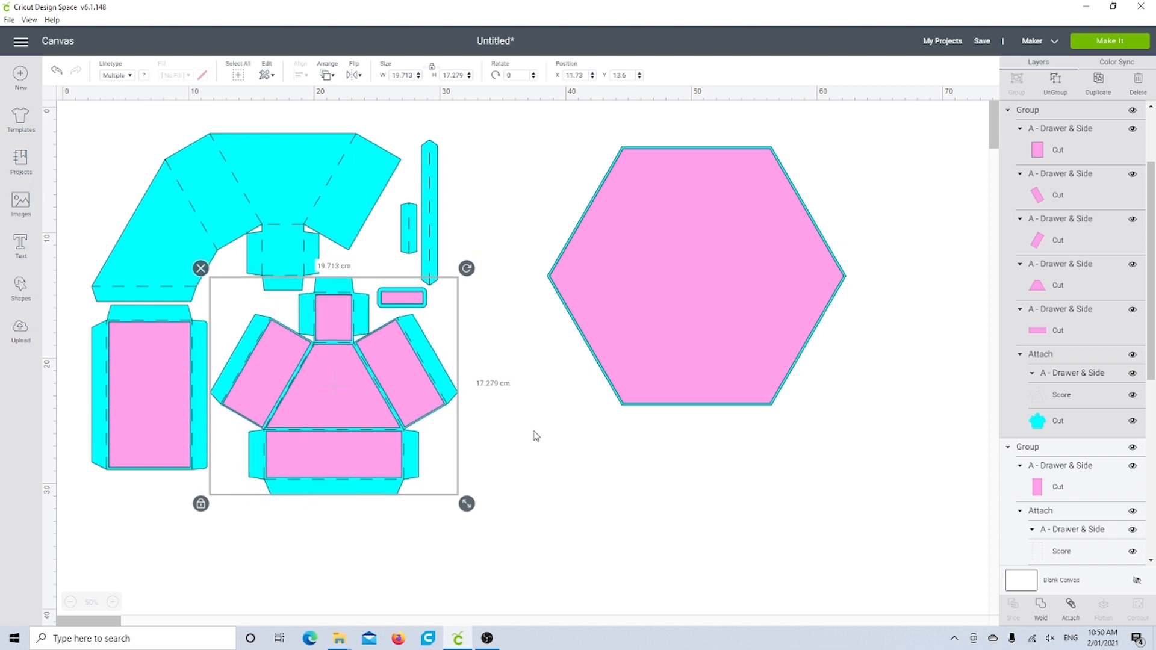
{"action": "left_click", "coordinate": [549, 444]}
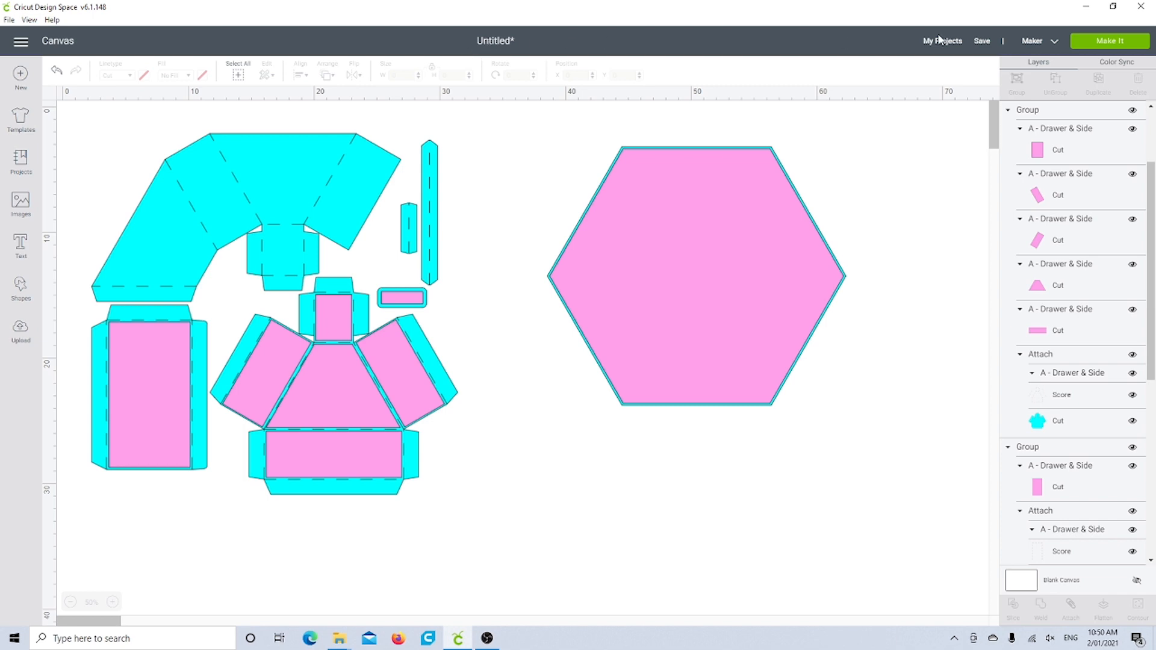
Step: Save the project as "Hexagonal Drawer Unit"
{"action": "left_click", "coordinate": [983, 42]}
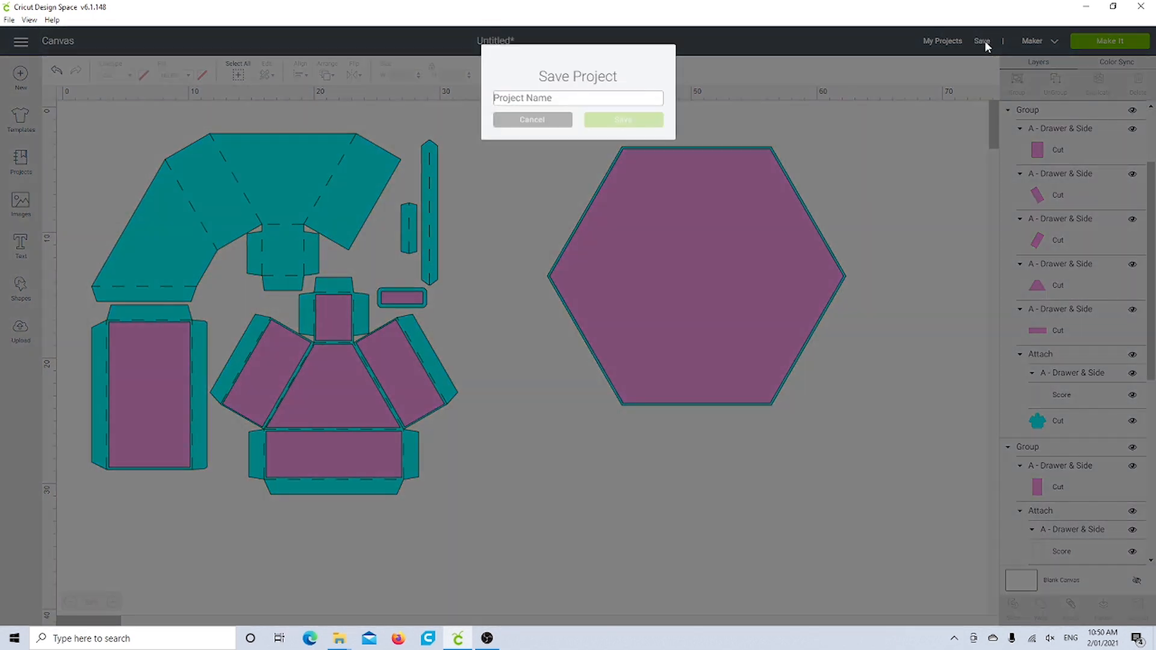
{"action": "type", "text": "Hexagonal Dr"}
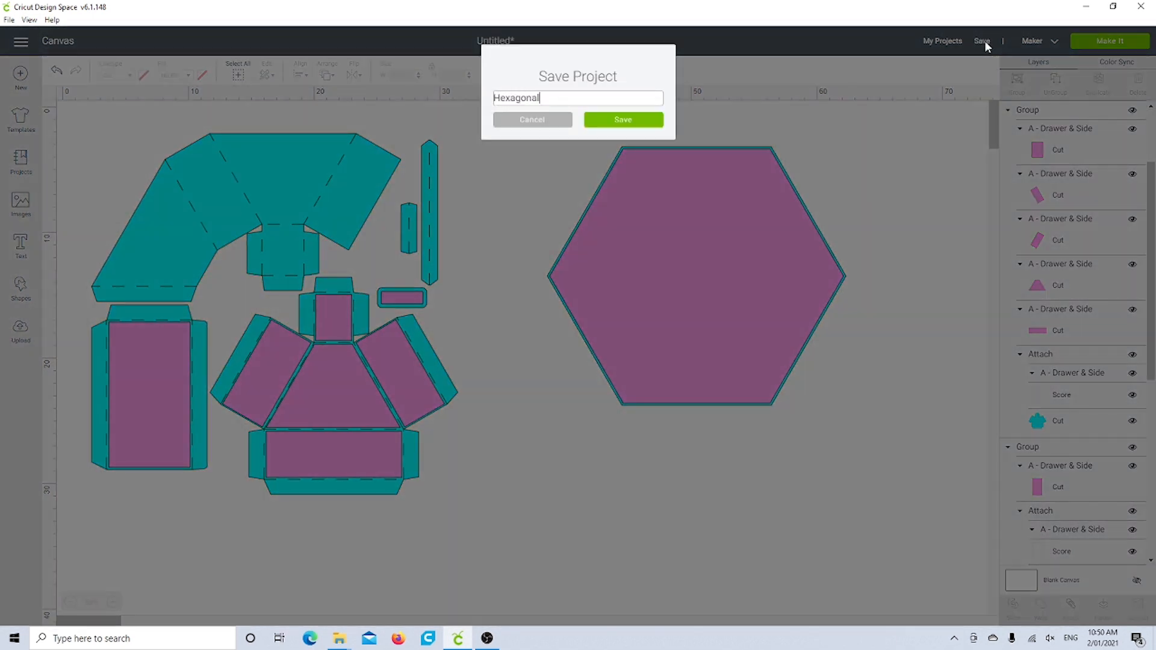
{"action": "type", "text": "awer Unit"}
{"action": "left_click", "coordinate": [634, 126]}
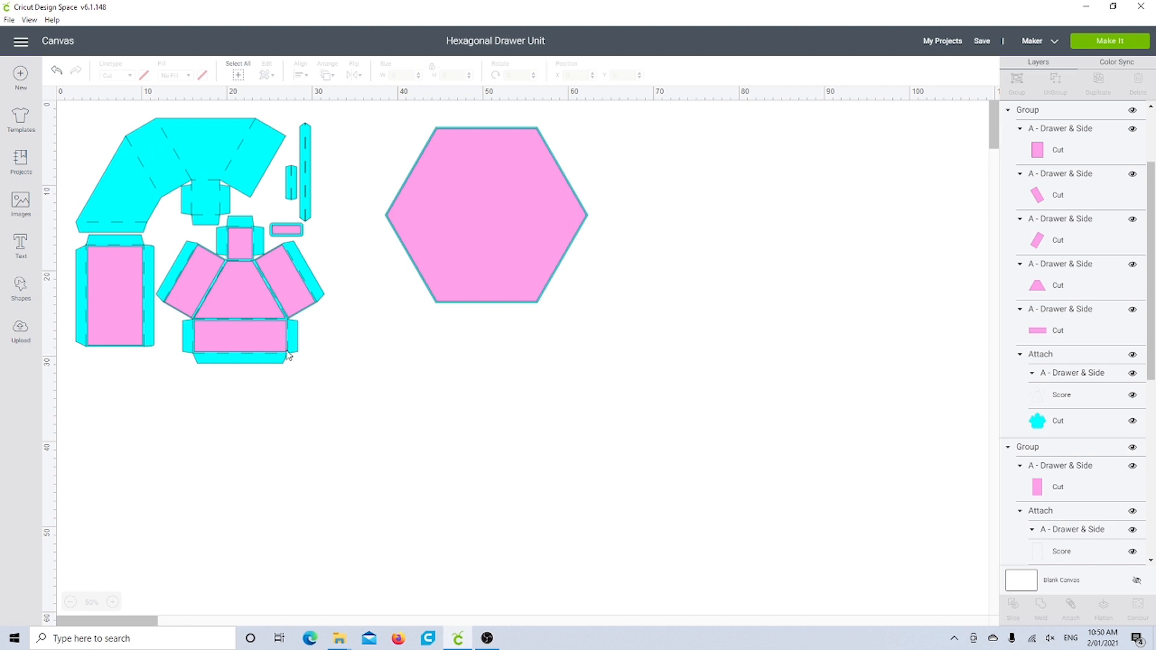
Step: Gather the drawer group, curved cyan piece, small frame group and two narrow cyan strips into a cluster lower on the canvas
{"action": "left_click_drag", "start_coordinate": [269, 337], "coordinate": [369, 480]}
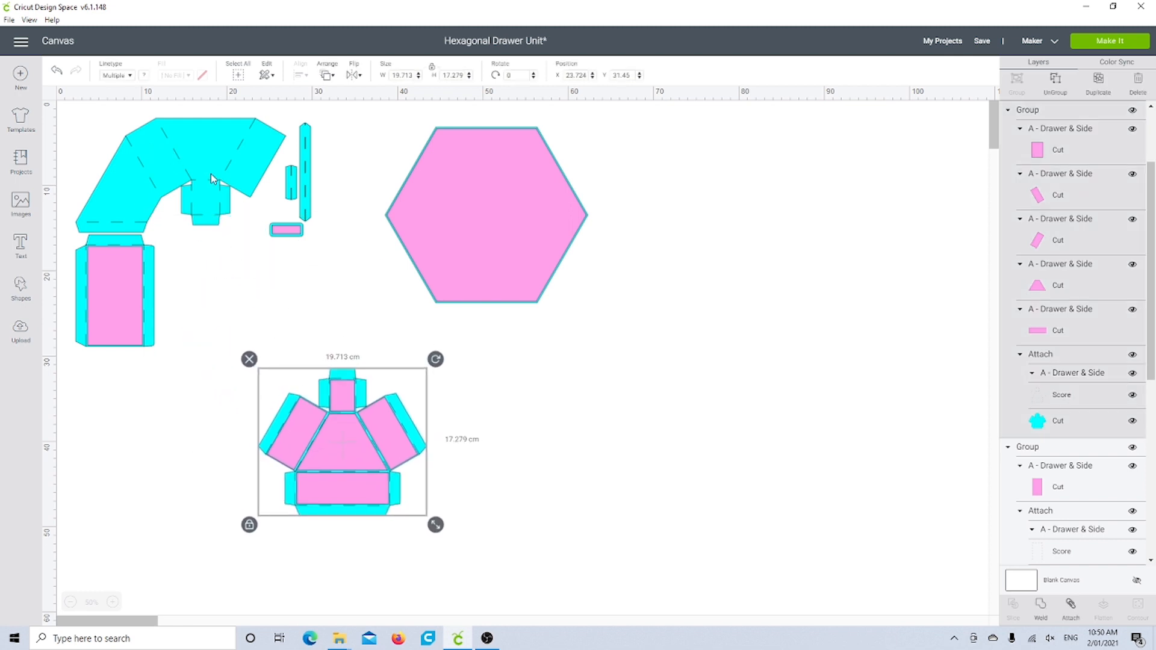
{"action": "left_click_drag", "start_coordinate": [212, 179], "coordinate": [302, 335]}
{"action": "left_click", "coordinate": [272, 188]}
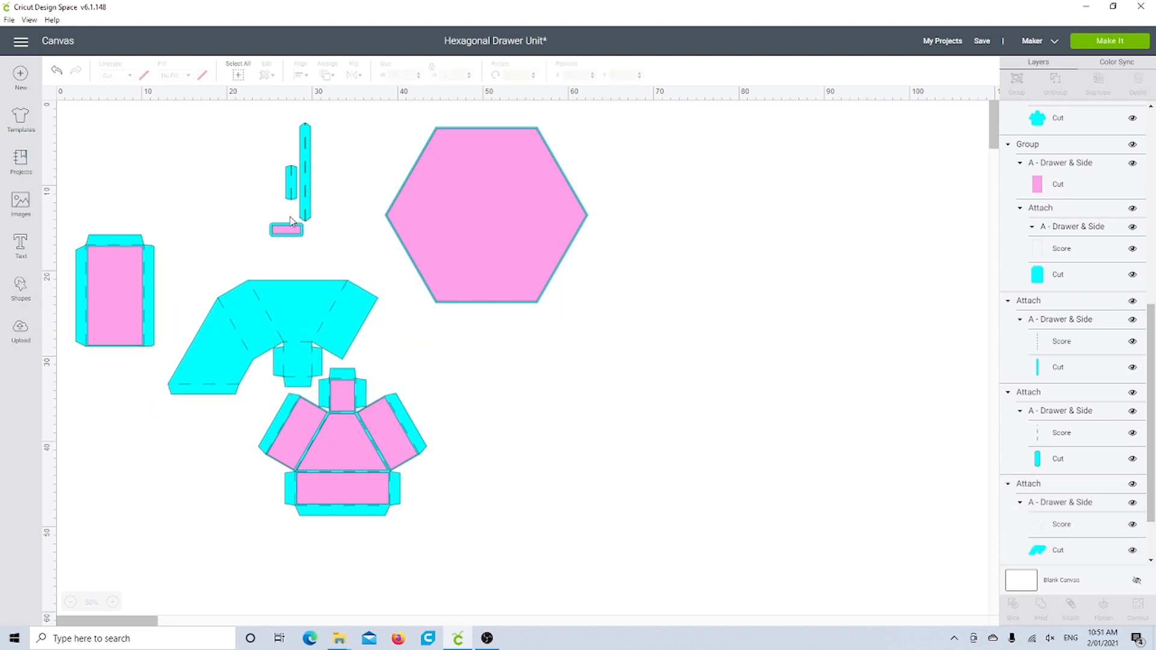
{"action": "left_click", "coordinate": [292, 231]}
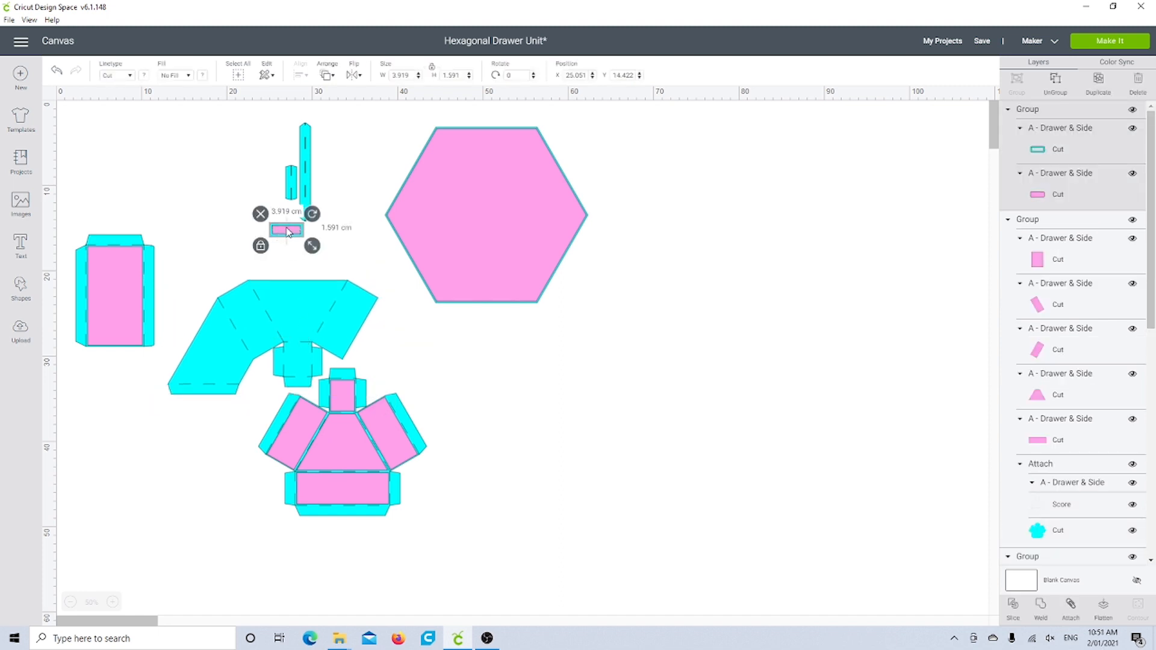
{"action": "left_click_drag", "start_coordinate": [288, 233], "coordinate": [369, 358]}
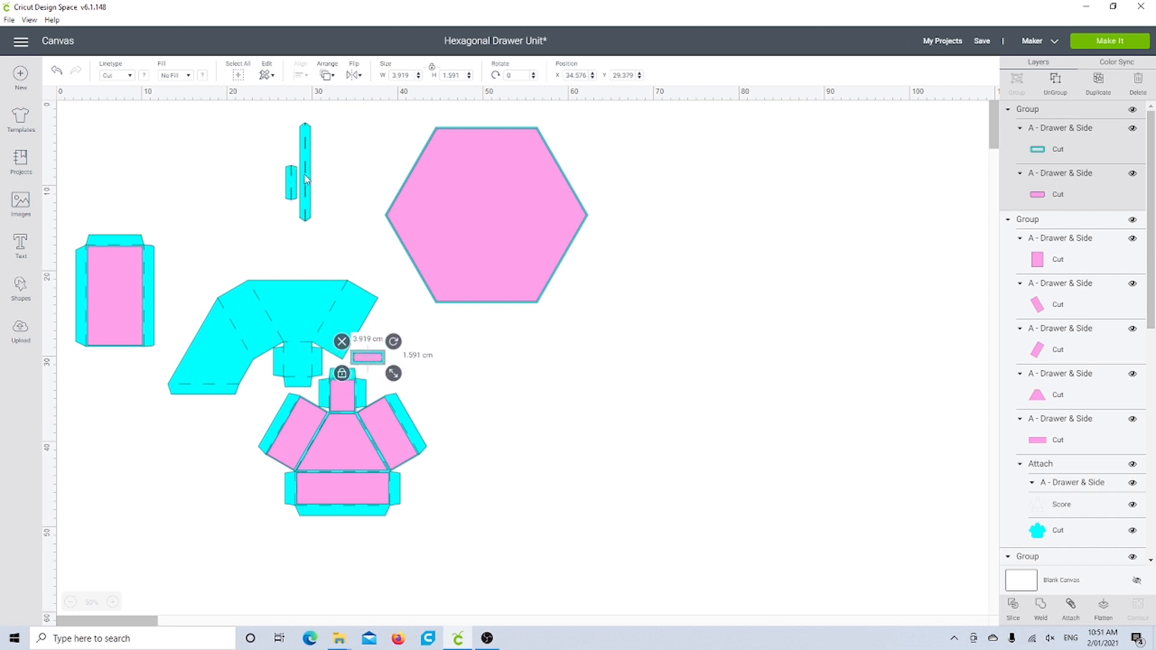
{"action": "left_click_drag", "start_coordinate": [276, 158], "coordinate": [243, 471]}
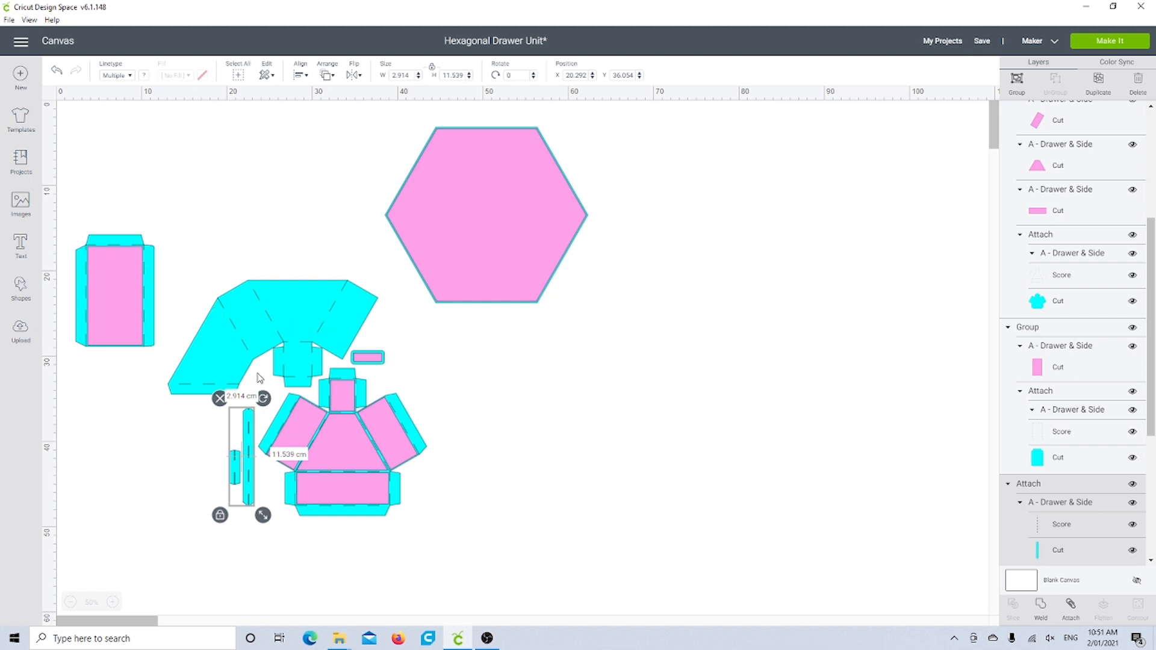
Step: Move the clustered drawer pieces together back up beside the rectangular panel group, to about X 4.6, Y 1.8 cm
{"action": "left_click", "coordinate": [134, 277]}
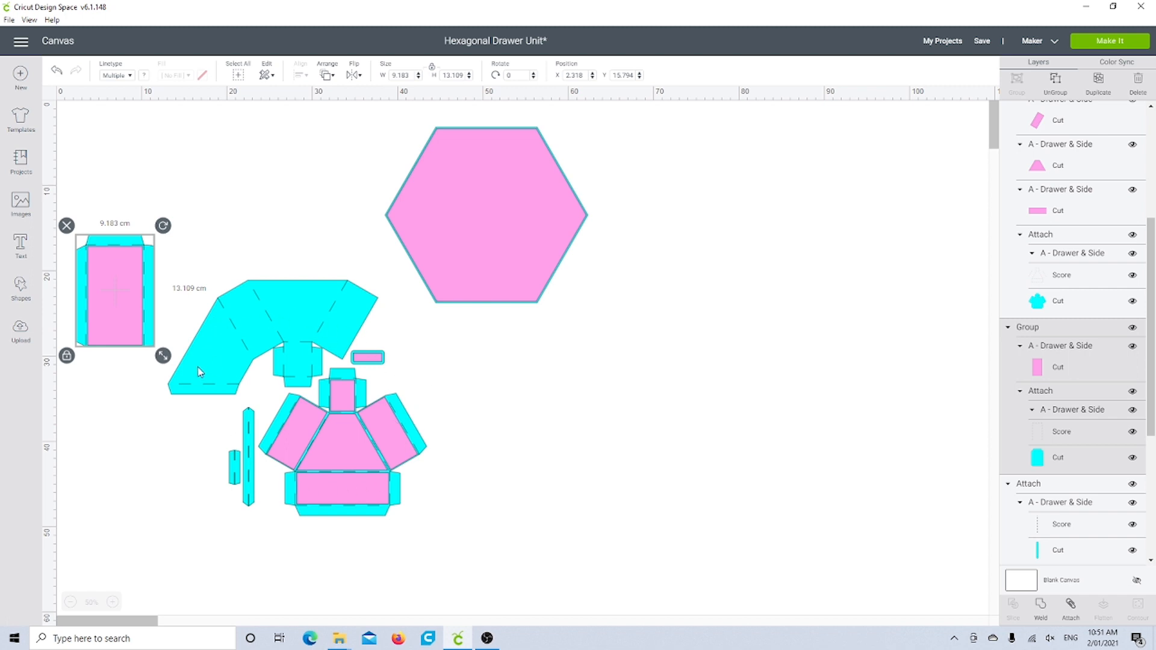
{"action": "left_click", "coordinate": [235, 467]}
{"action": "left_click", "coordinate": [464, 465]}
{"action": "left_click_drag", "start_coordinate": [461, 365], "coordinate": [215, 528]}
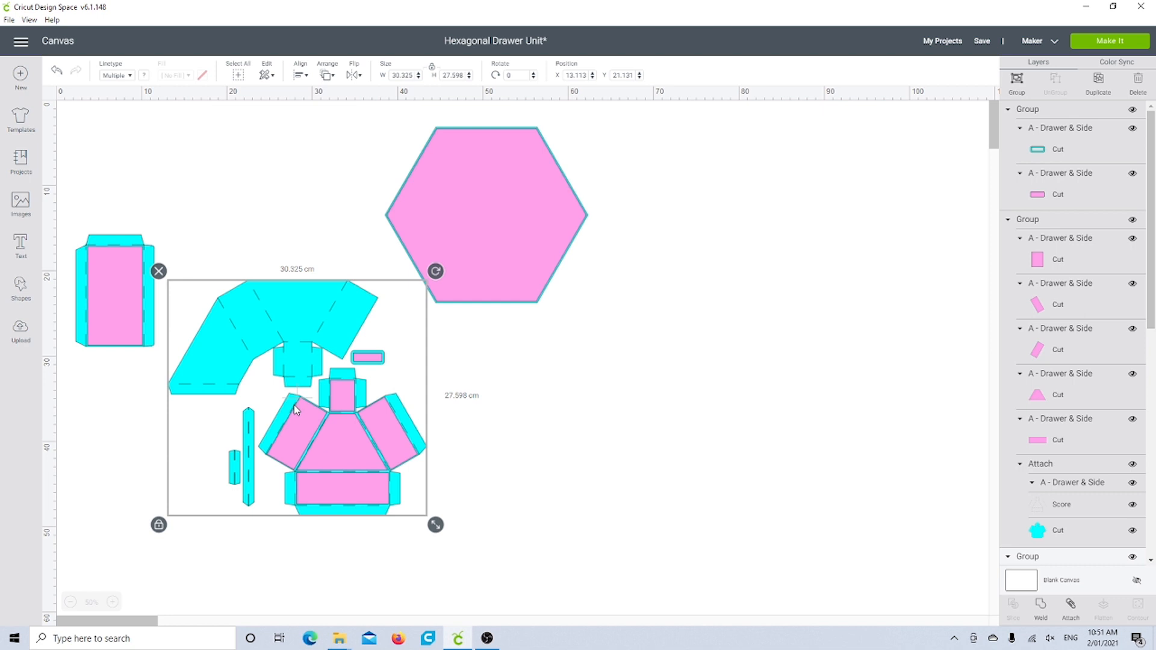
{"action": "left_click_drag", "start_coordinate": [328, 361], "coordinate": [263, 188]}
{"action": "left_click", "coordinate": [264, 174]}
{"action": "left_click", "coordinate": [264, 174]}
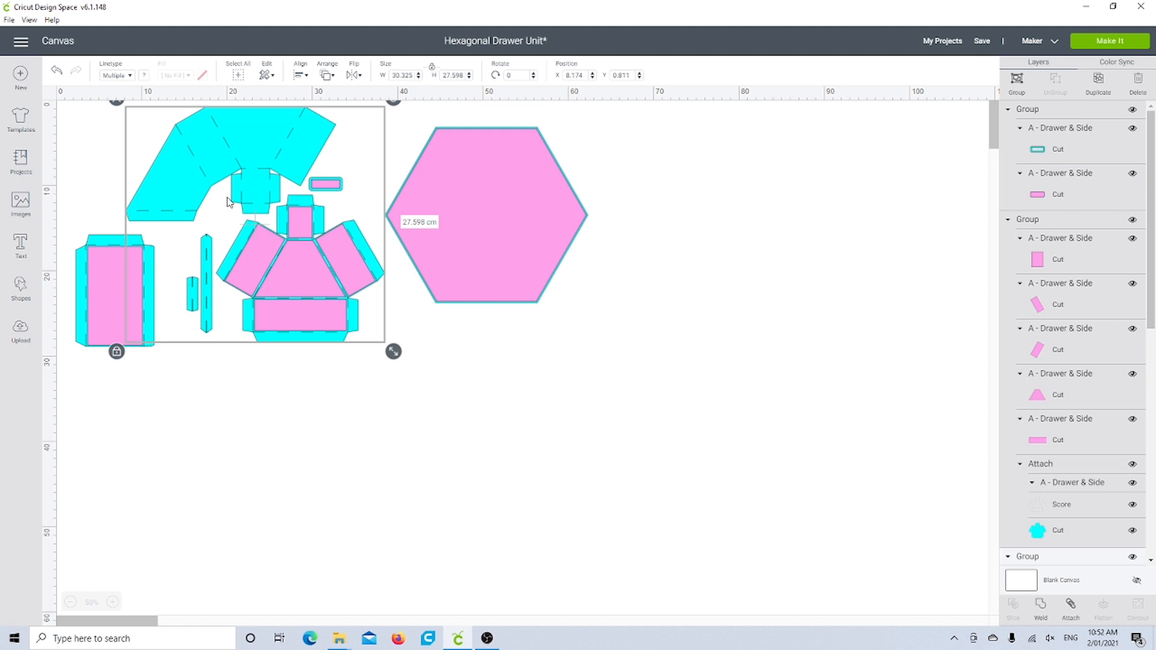
{"action": "left_click_drag", "start_coordinate": [229, 202], "coordinate": [199, 209]}
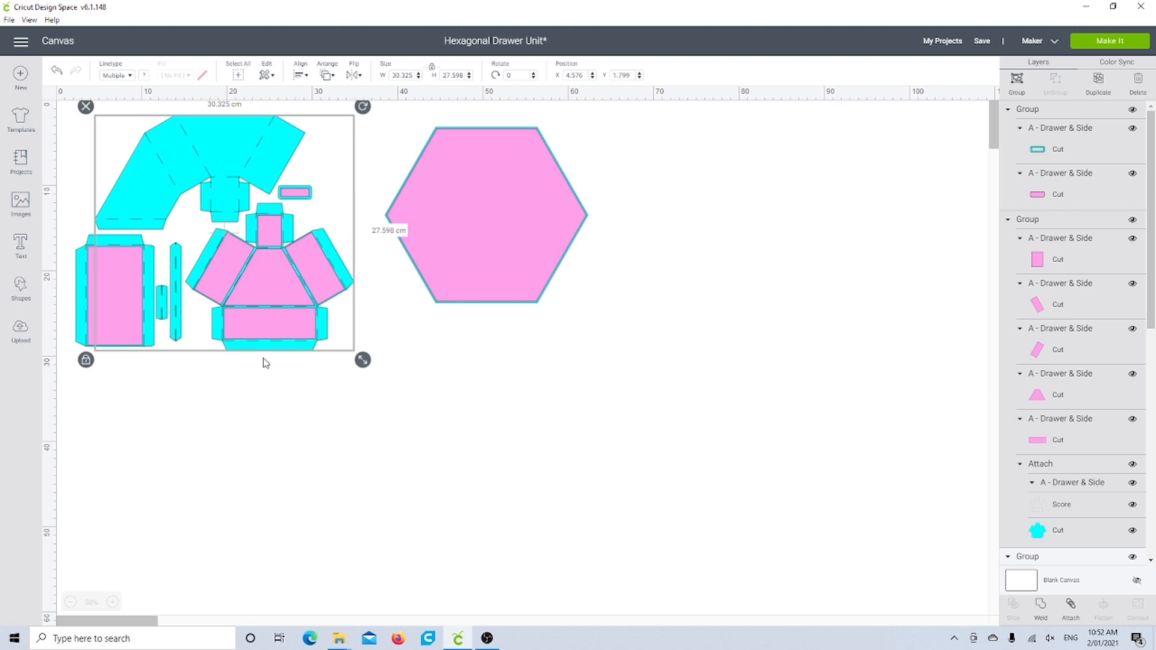
{"action": "left_click", "coordinate": [258, 480]}
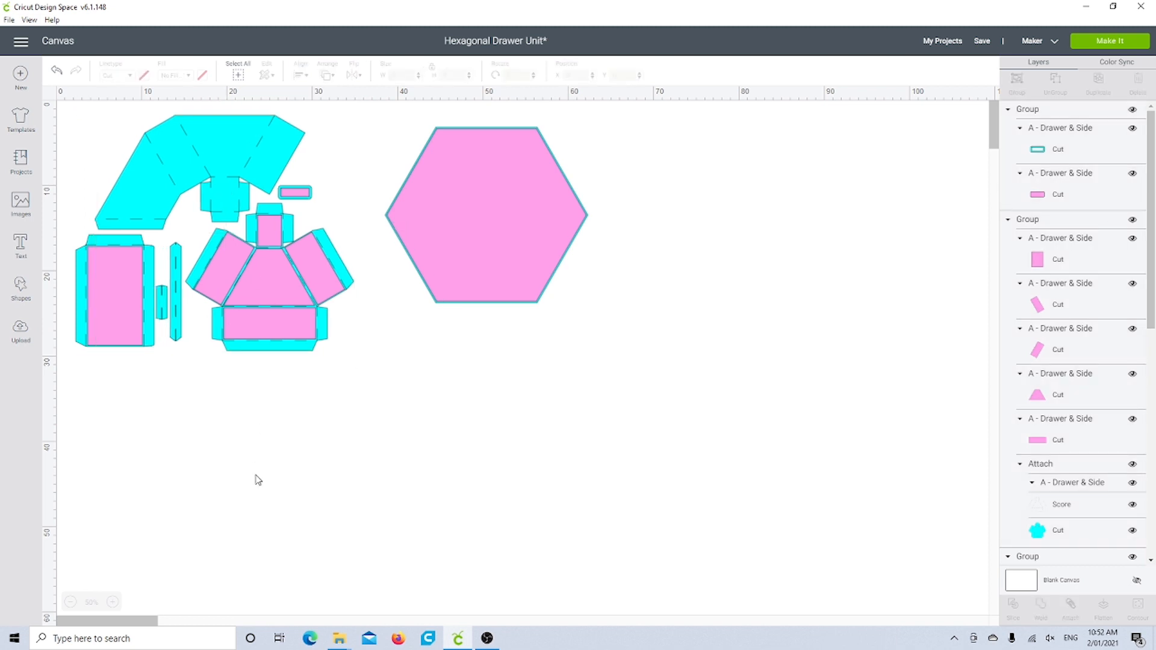